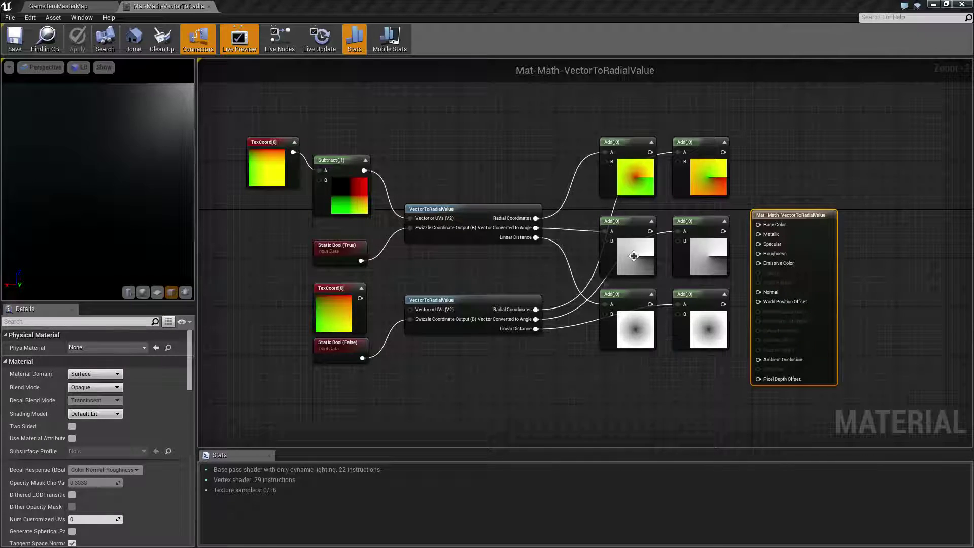
Add a VectorToRadialValue function node from the Math category below the two existing VectorToRadialValue nodes.
left_click(584, 250)
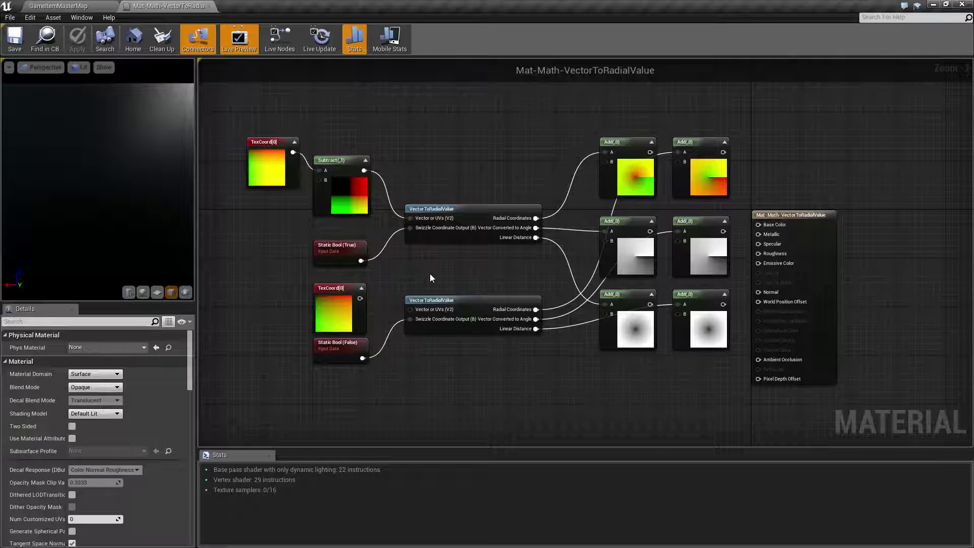
scroll(428, 273, "up", 2)
right_click_drag(439, 268, 463, 250)
right_click_drag(405, 399, 441, 352)
right_click(442, 353)
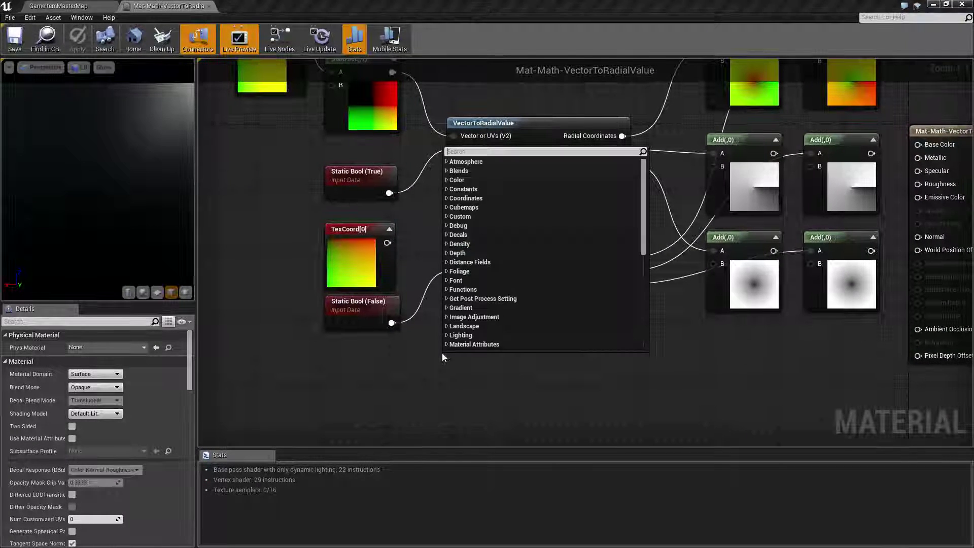
type("vectorto")
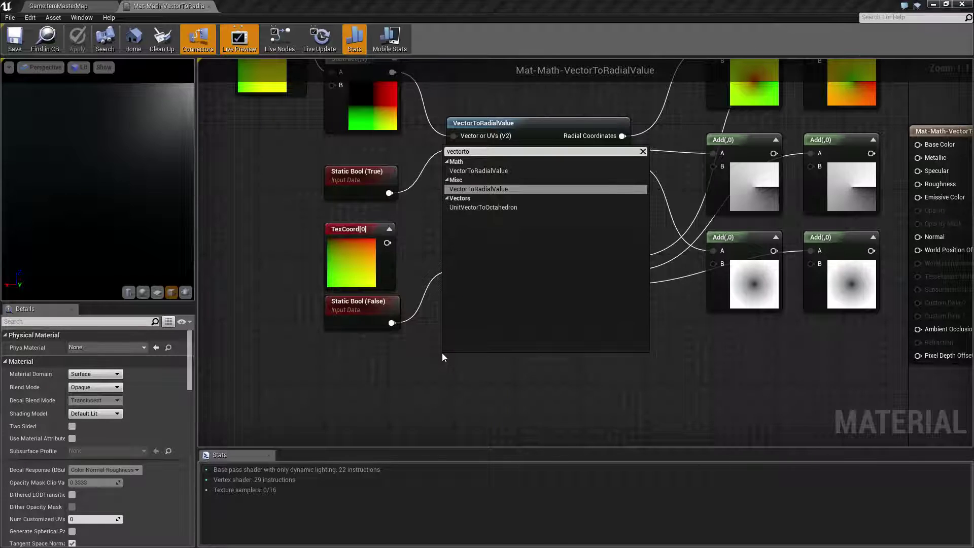
left_click(482, 170)
right_click_drag(499, 360, 499, 328)
mouse_move(544, 300)
right_mouse_down()
mouse_move(527, 287)
mouse_move(547, 294)
right_mouse_up()
mouse_move(461, 329)
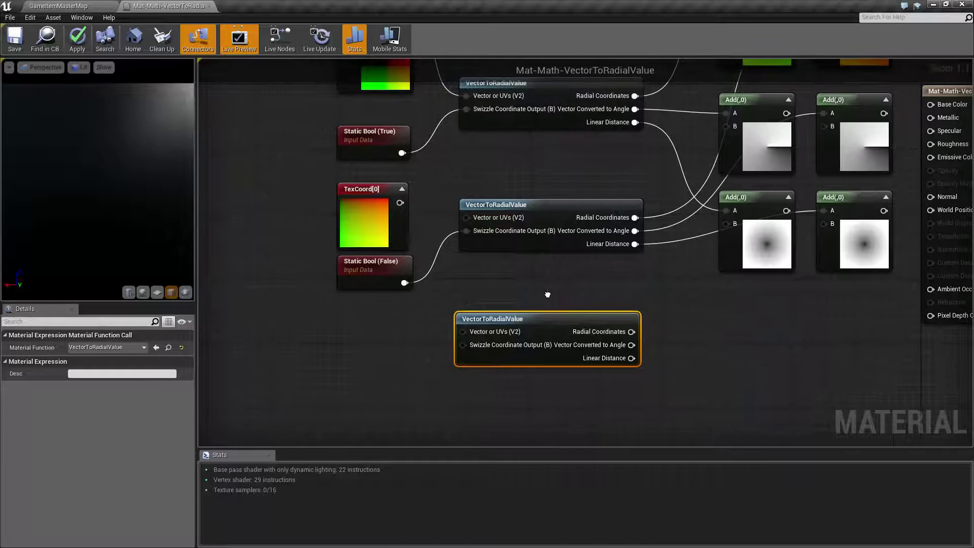
Open the new VectorToRadialValue node's function, examine its internal node network, and return to the material graph.
double_click(508, 320)
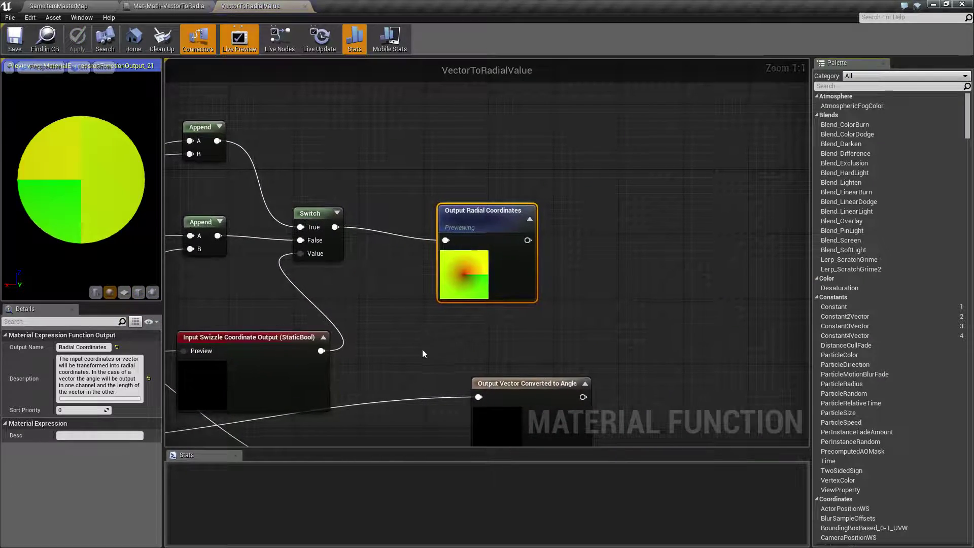
scroll(404, 355, "down", 9)
scroll(499, 334, "up", 5)
scroll(499, 331, "up", 3)
right_click_drag(576, 189, 693, 334)
scroll(268, 308, "down", 1)
right_click_drag(232, 314, 536, 333)
right_click_drag(380, 315, 305, 344)
scroll(616, 210, "up", 2)
scroll(656, 220, "down", 2)
scroll(650, 218, "up", 2)
right_click_drag(644, 217, 348, 238)
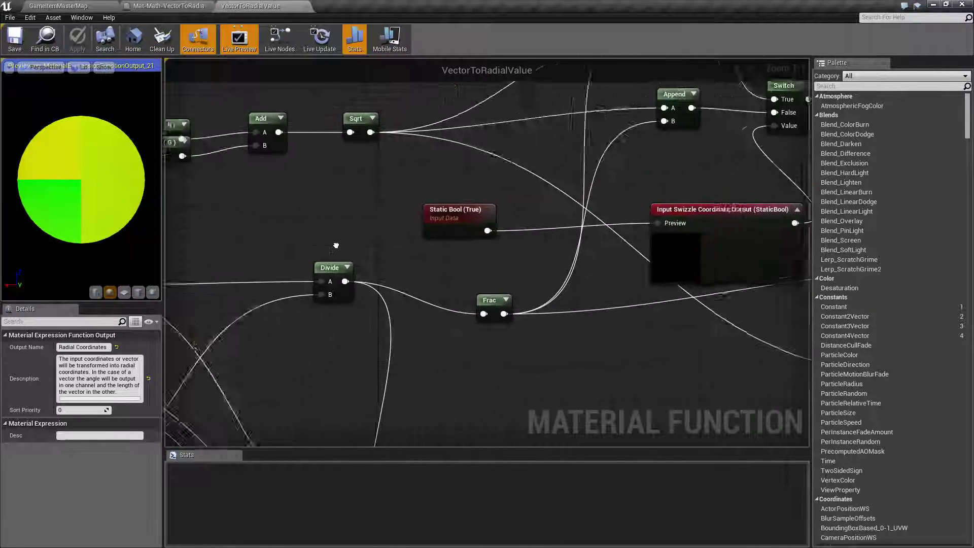
scroll(529, 375, "down", 2)
left_click(305, 5)
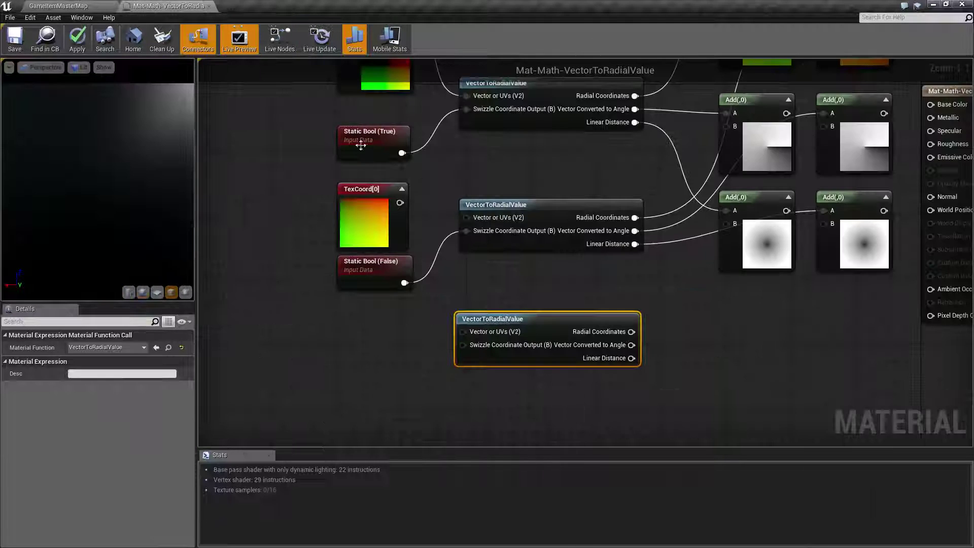
Examine the new node's inputs and outputs, including the Swizzle Coordinate Output description, and compare them with the Add node previews.
right_click_drag(454, 276, 427, 294)
right_click_drag(486, 323, 475, 281)
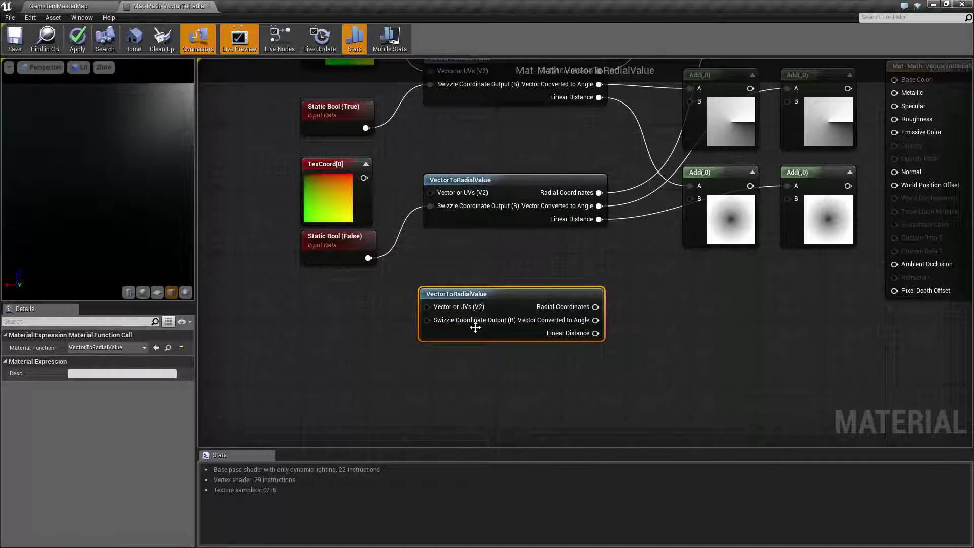
mouse_move(468, 325)
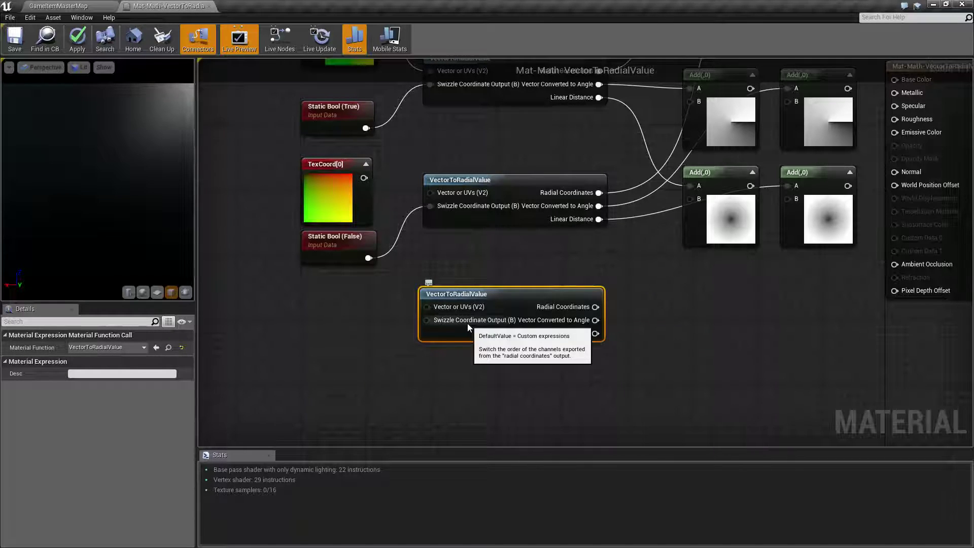
right_click_drag(480, 263, 522, 283)
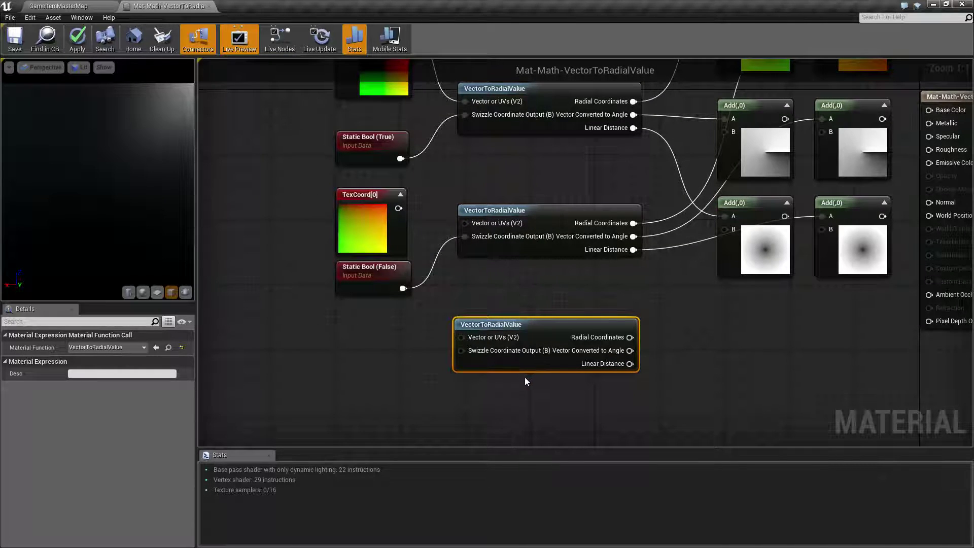
left_click(695, 300)
right_click_drag(682, 311, 565, 378)
mouse_move(553, 347)
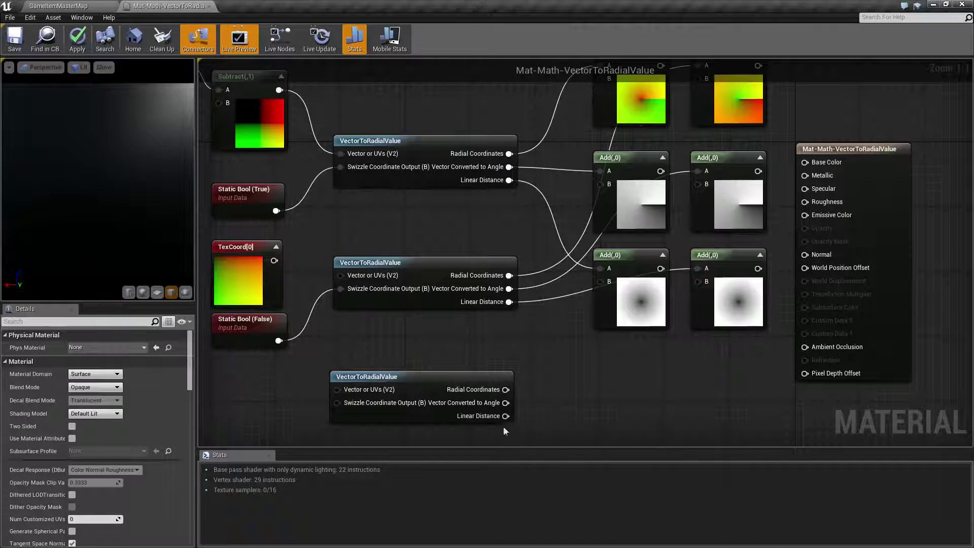
mouse_move(483, 406)
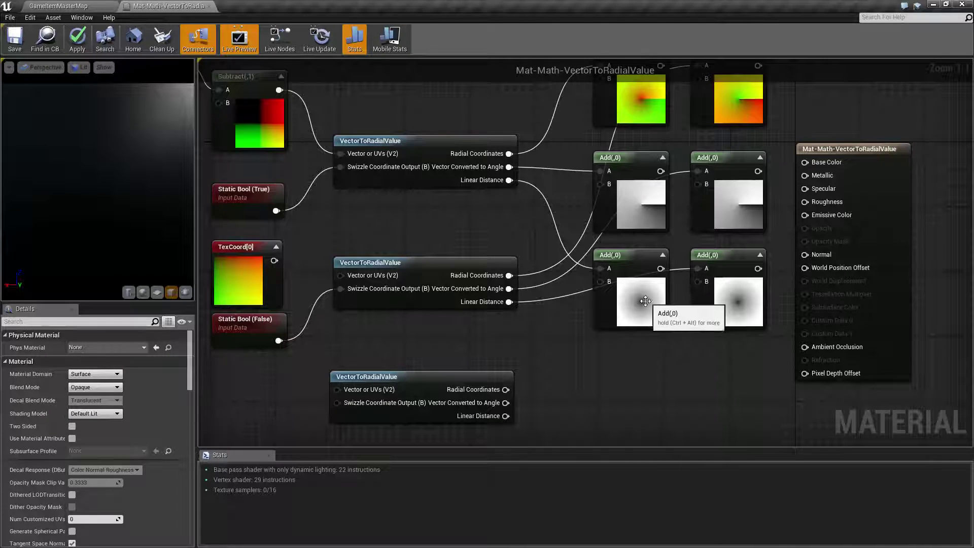
right_click_drag(641, 301, 631, 344)
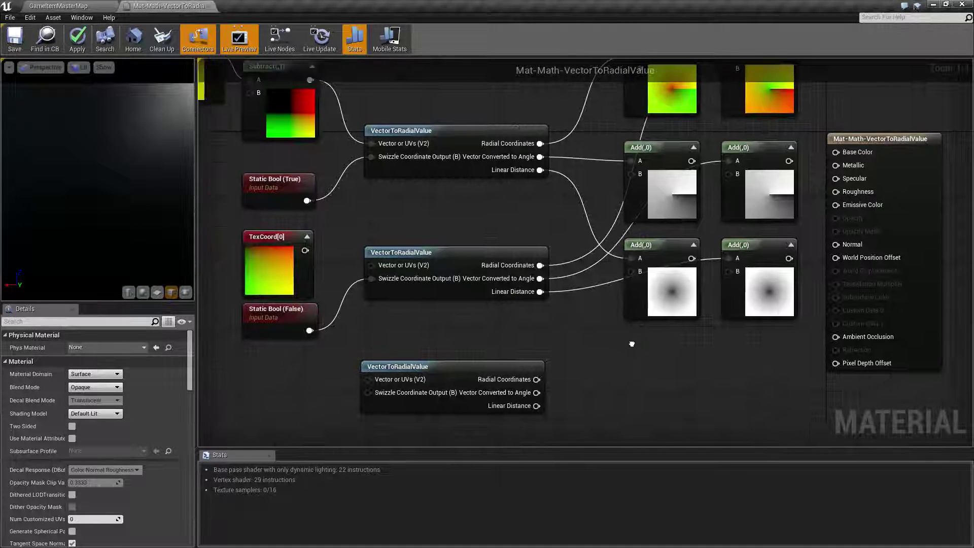
Delete the unconnected VectorToRadialValue node below the other two.
left_click(440, 401)
key("Delete")
right_click_drag(393, 216, 465, 298)
Narrow the preview and details area to widen the graph, and move the main material node farther away from the Add nodes.
left_click_drag(196, 258, 84, 260)
right_click_drag(376, 275, 398, 267)
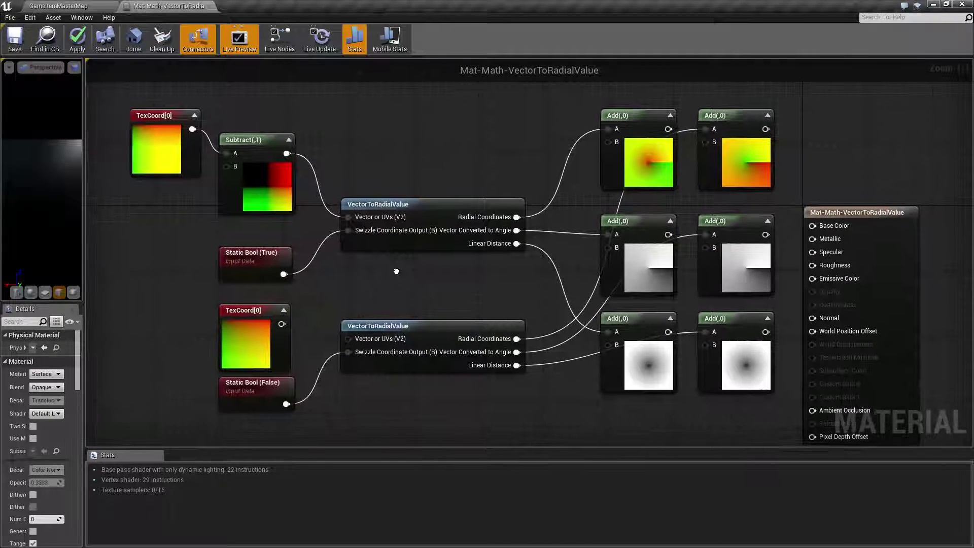
left_click_drag(839, 208, 971, 220)
right_click_drag(507, 285, 971, 282)
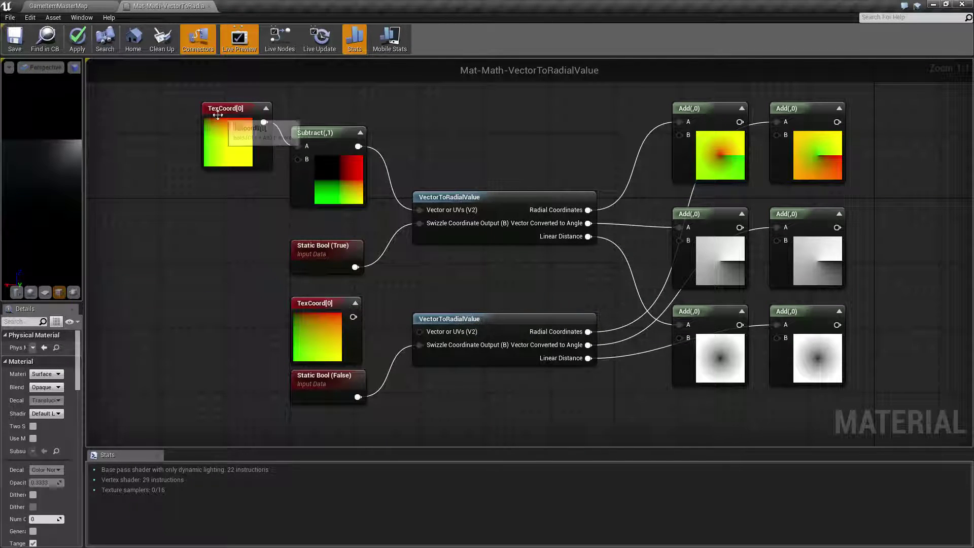
right_click_drag(501, 153, 498, 163)
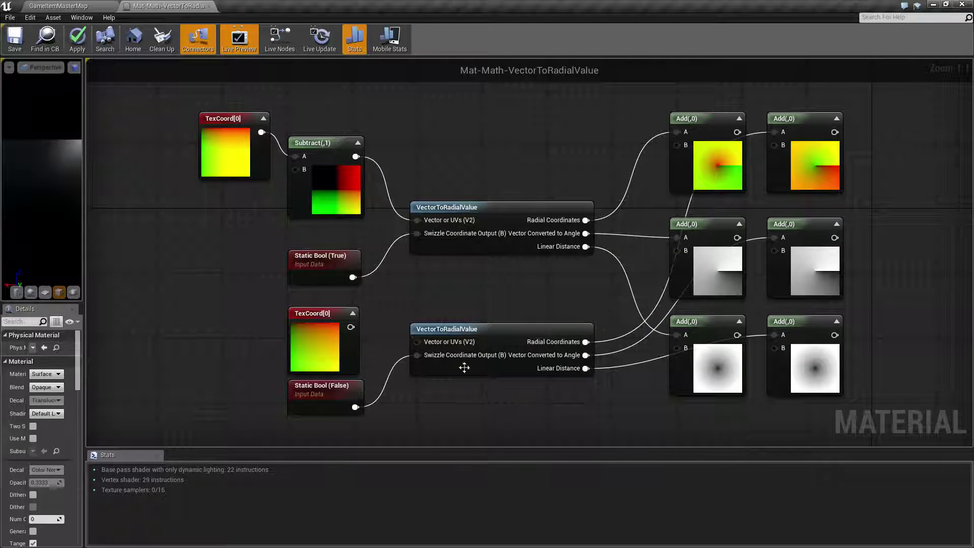
Close the Stats display so the node graph fills the full height.
left_click(157, 455)
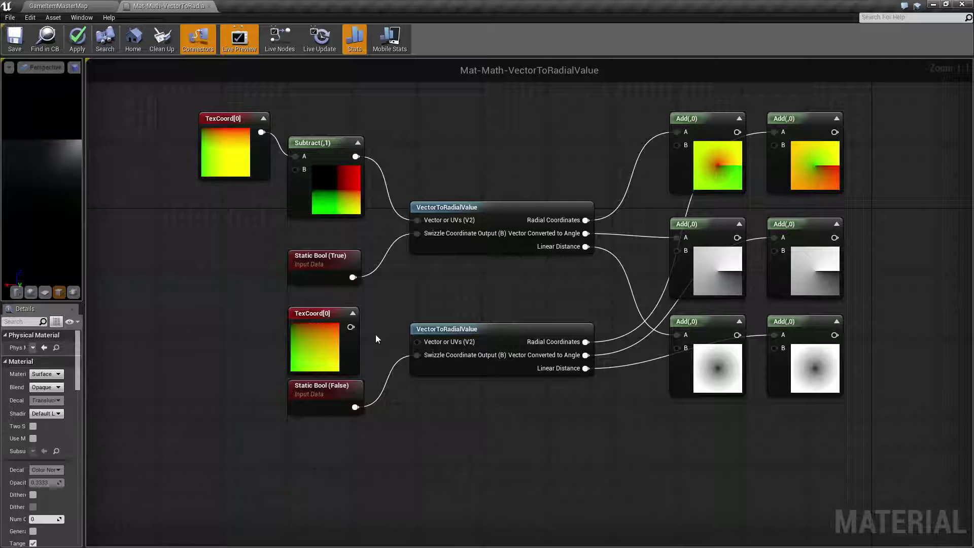
scroll(441, 319, "up", 1)
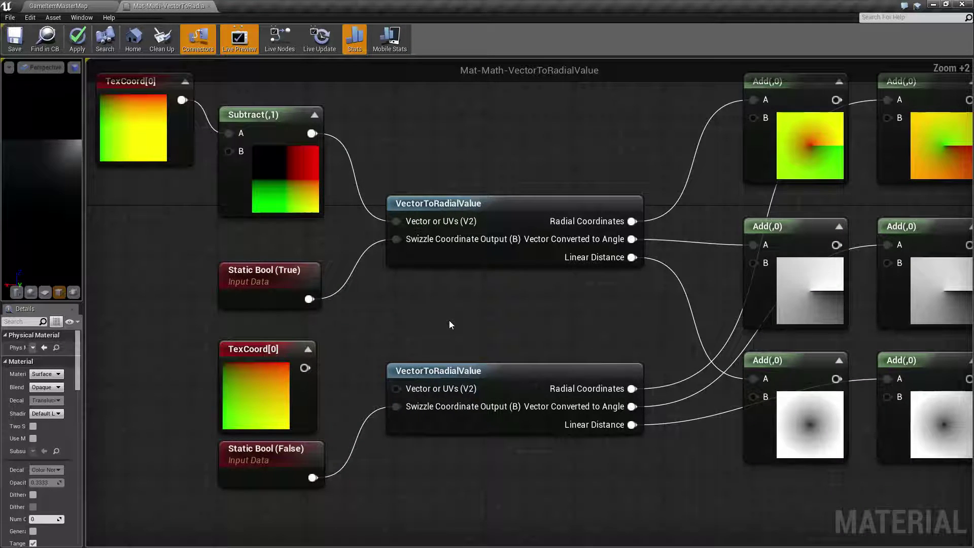
right_click_drag(473, 320, 466, 335)
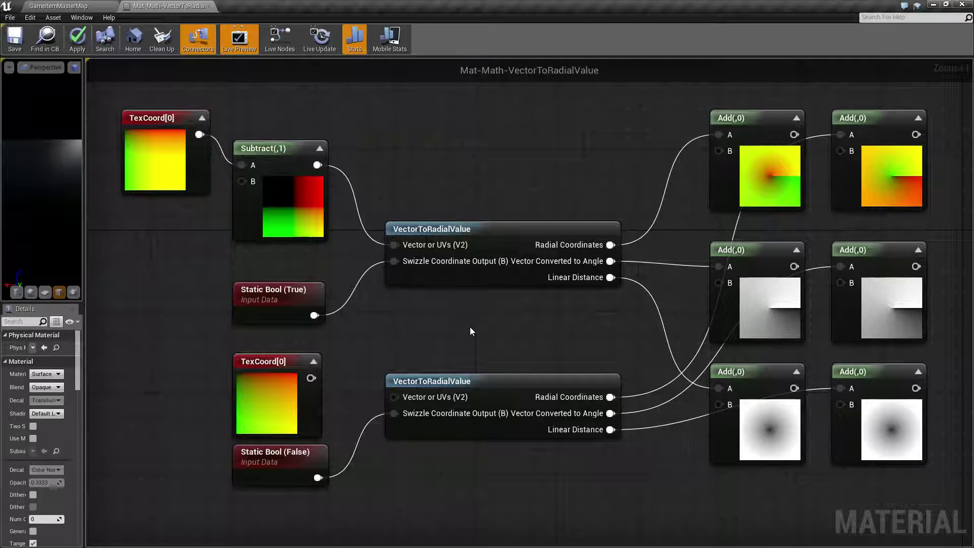
Open the upper VectorToRadialValue node's function and trace how its network feeds the Switch and the function outputs.
double_click(457, 247)
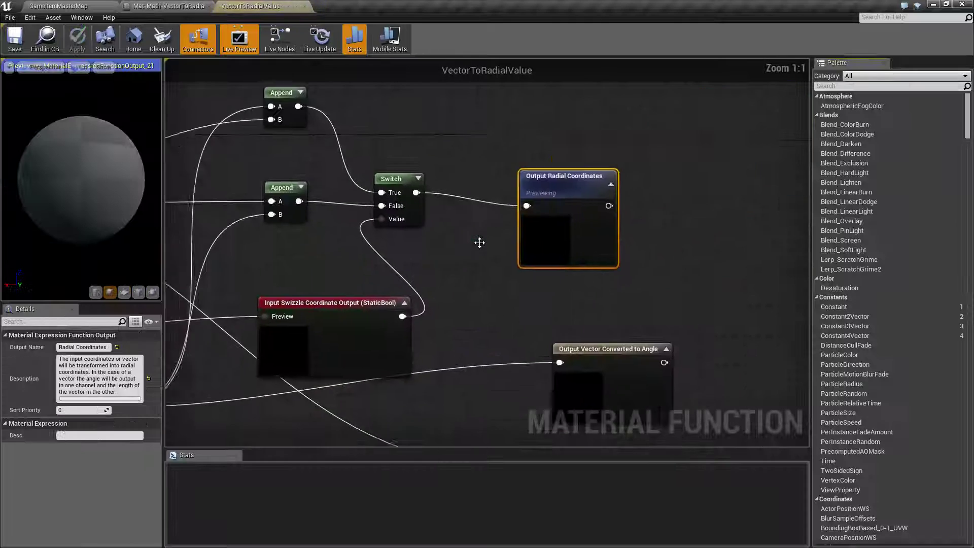
scroll(391, 303, "down", 5)
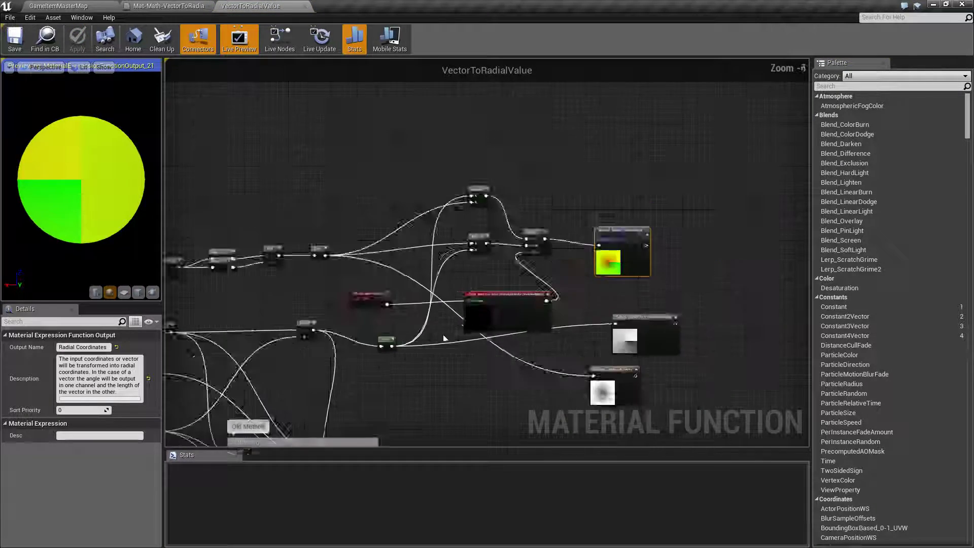
right_click_drag(463, 327, 483, 291)
scroll(483, 291, "up", 5)
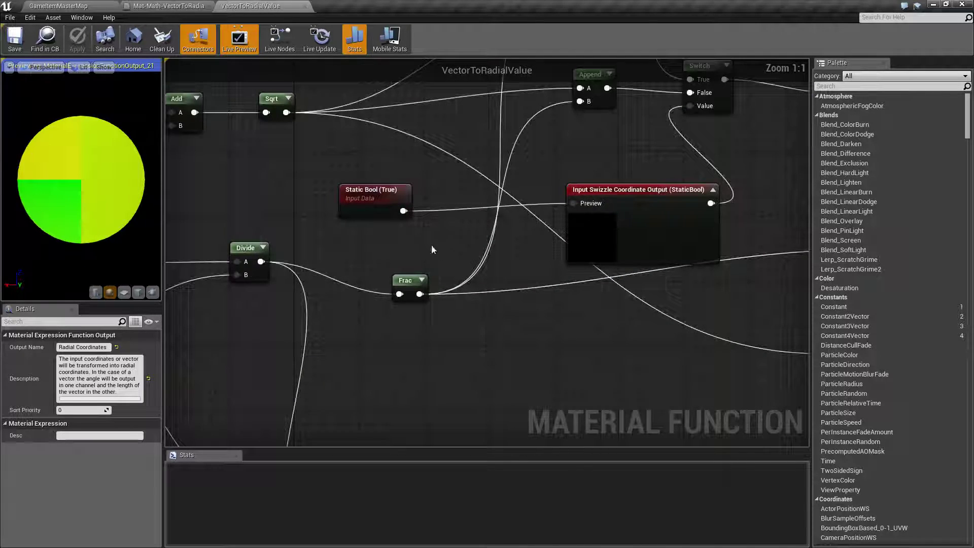
scroll(393, 271, "down", 2)
scroll(392, 269, "down", 2)
right_click_drag(373, 274, 311, 305)
scroll(532, 332, "up", 3)
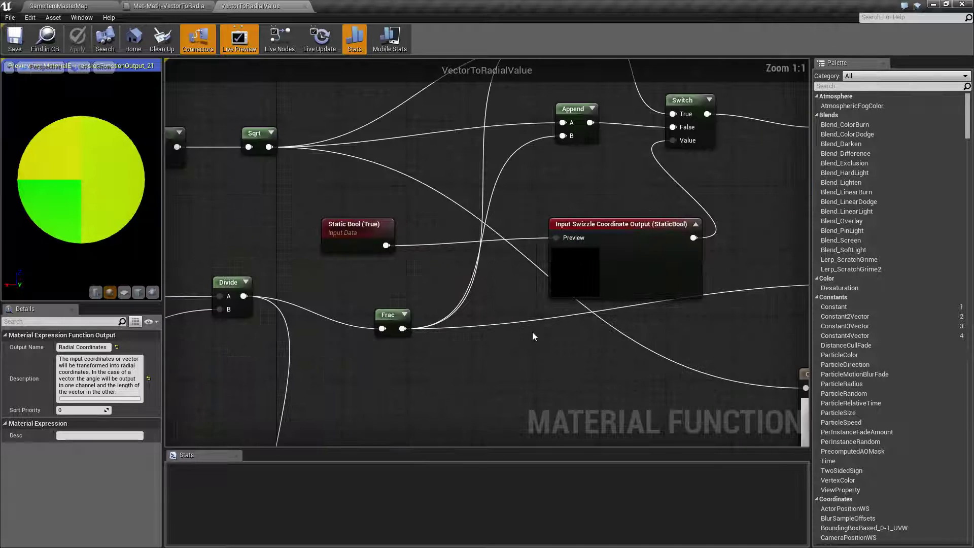
right_click_drag(623, 323, 377, 335)
right_click_drag(537, 341, 480, 312)
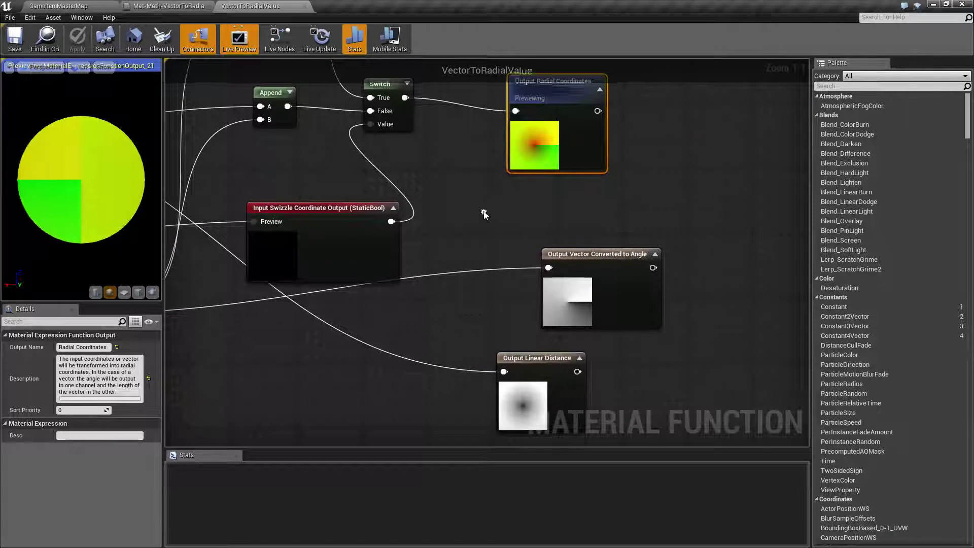
Examine the function's three outputs, read the Vector Converted to Angle and Radial Coordinates descriptions, and close the function.
right_click_drag(490, 131, 488, 169)
left_click_drag(488, 169, 620, 427)
right_click_drag(712, 407, 712, 376)
left_click_drag(468, 149, 654, 394)
left_click(694, 259)
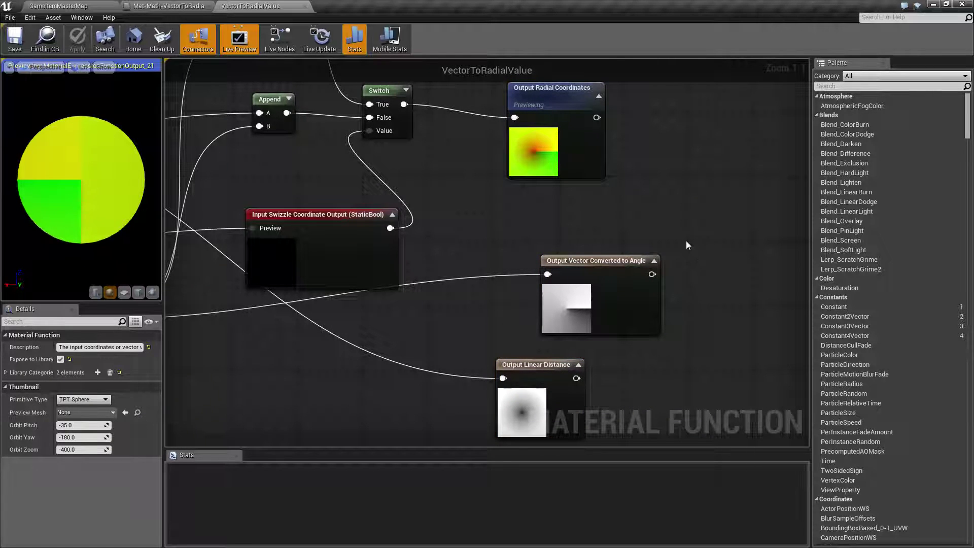
mouse_move(586, 263)
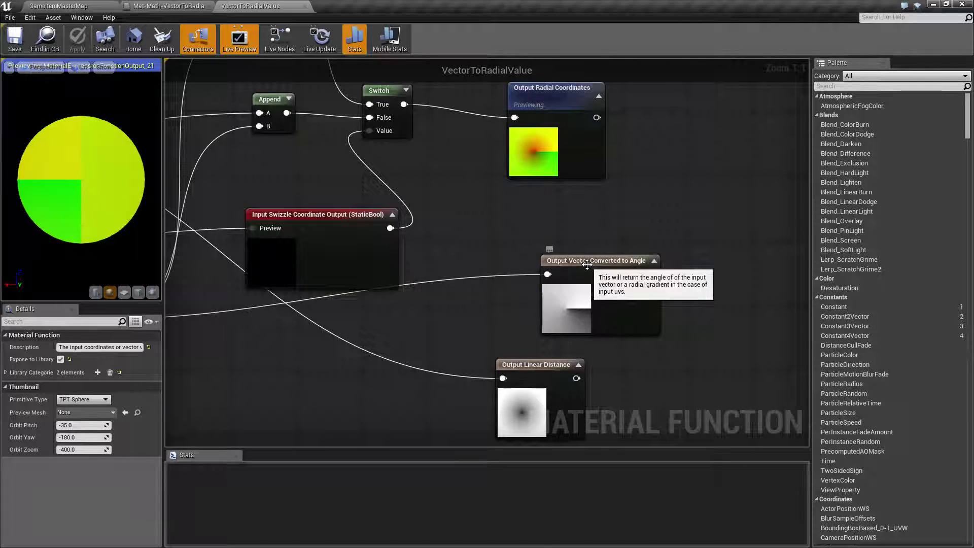
mouse_move(518, 128)
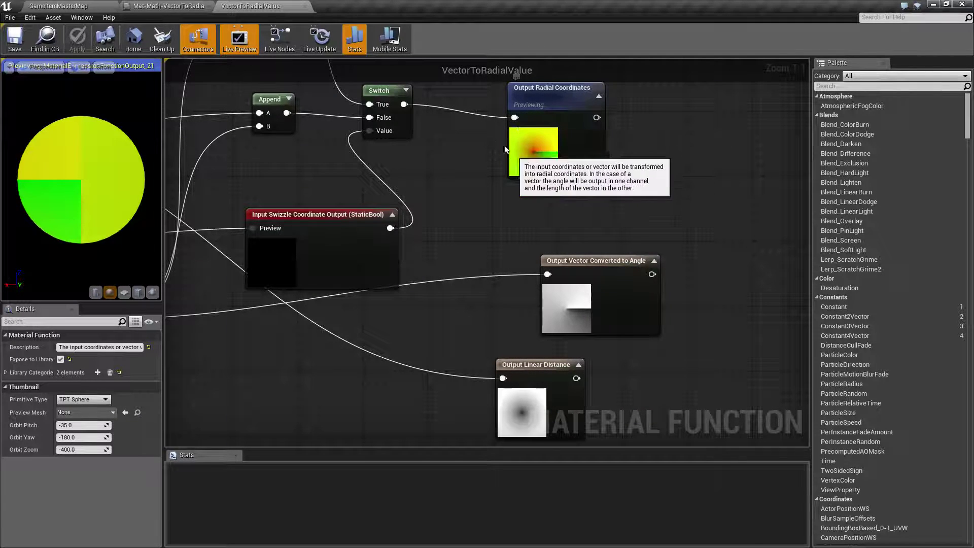
left_click(303, 7)
Disconnect Static Bool (False) from the lower VectorToRadialValue node's Swizzle Coordinate Output input.
scroll(555, 208, "up", 2)
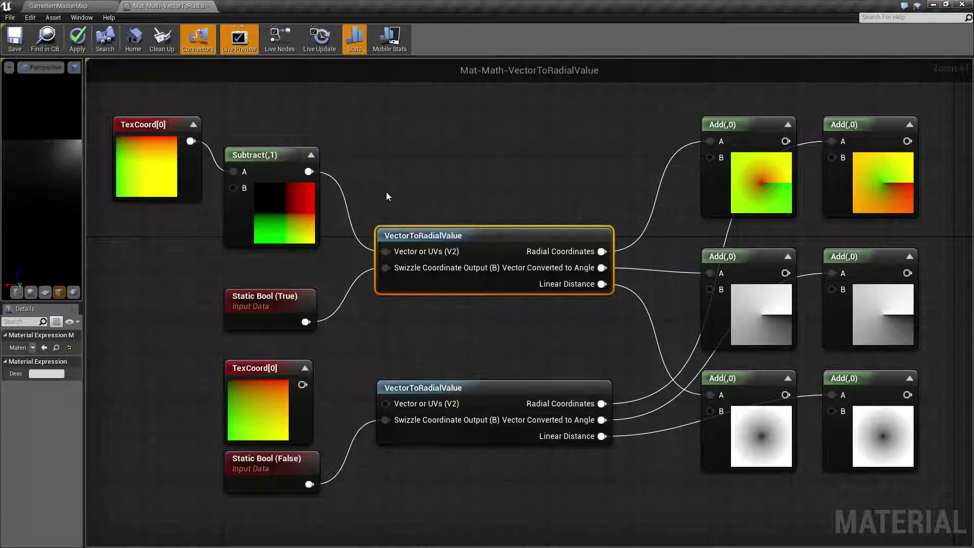
right_click_drag(490, 340, 488, 313)
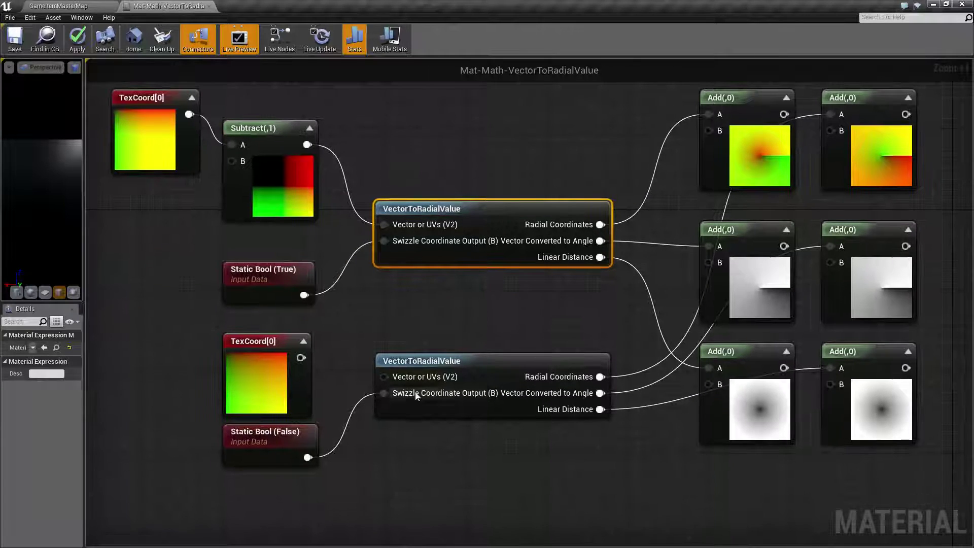
left_click(415, 390)
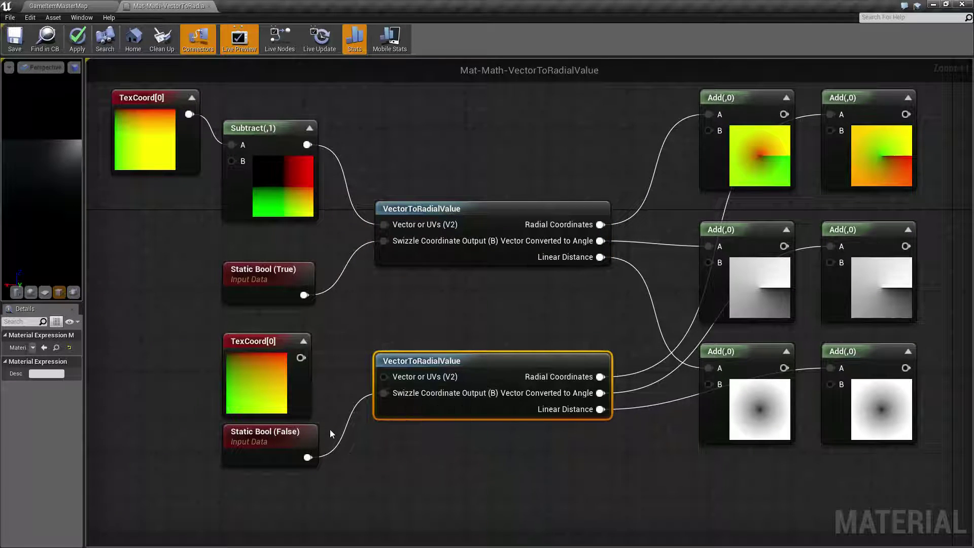
left_click(385, 393, "alt")
mouse_move(461, 319)
right_mouse_down()
mouse_move(444, 303)
mouse_move(454, 306)
mouse_move(446, 317)
right_mouse_up()
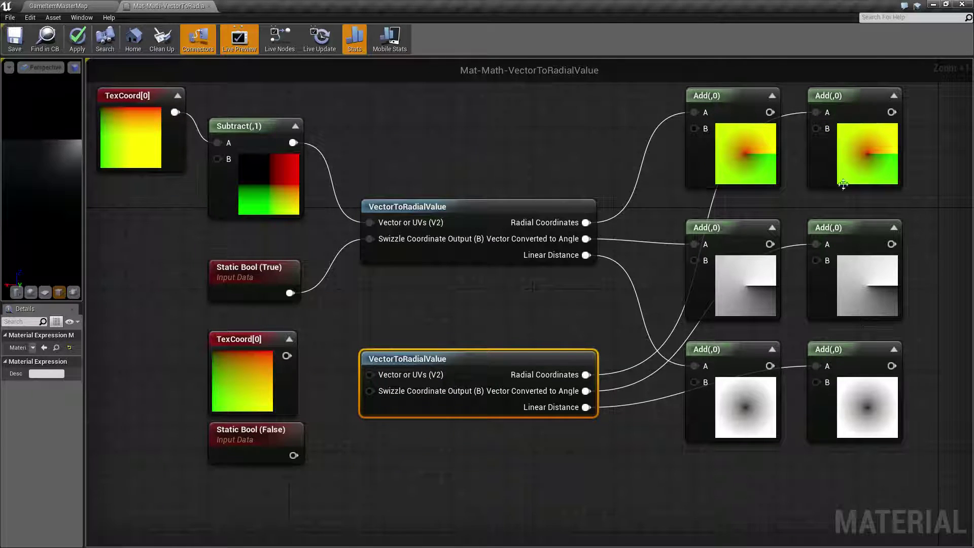
right_click_drag(442, 329, 463, 306)
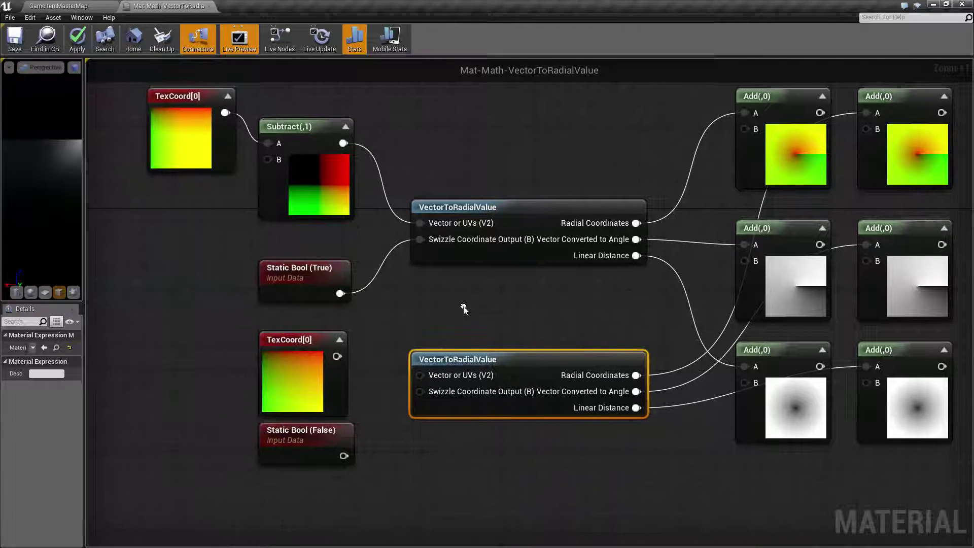
right_click_drag(556, 322, 569, 339)
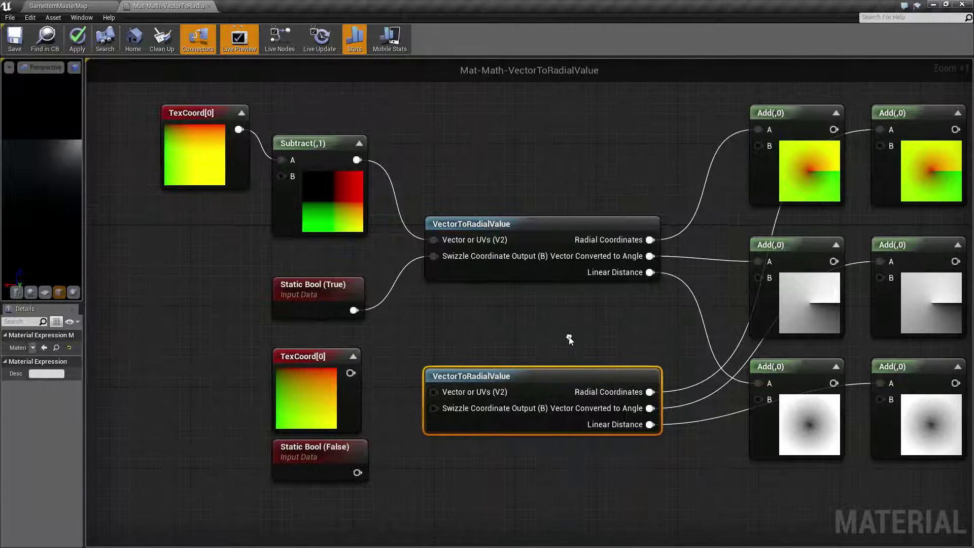
left_click_drag(143, 110, 395, 324)
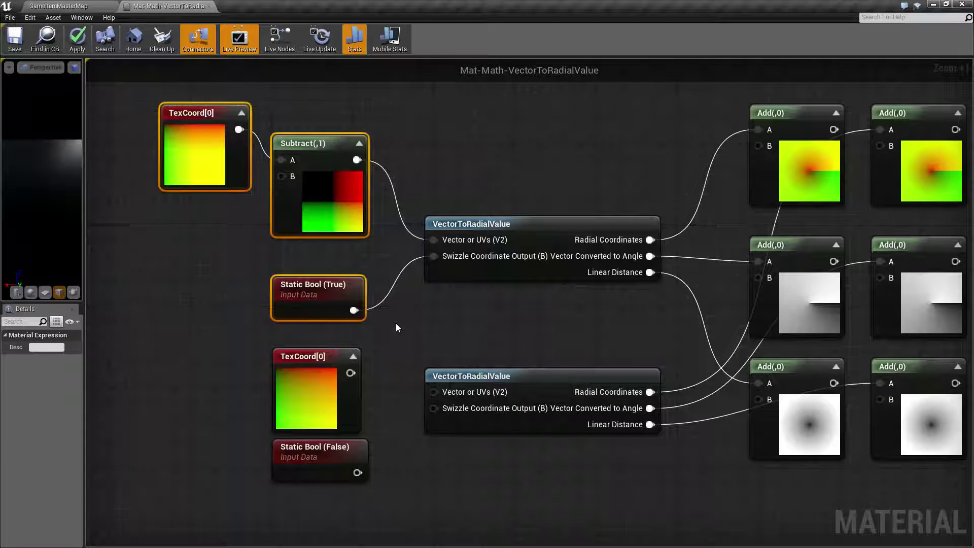
mouse_move(461, 320)
right_mouse_down()
mouse_move(453, 308)
mouse_move(452, 318)
right_mouse_up()
left_click(453, 177)
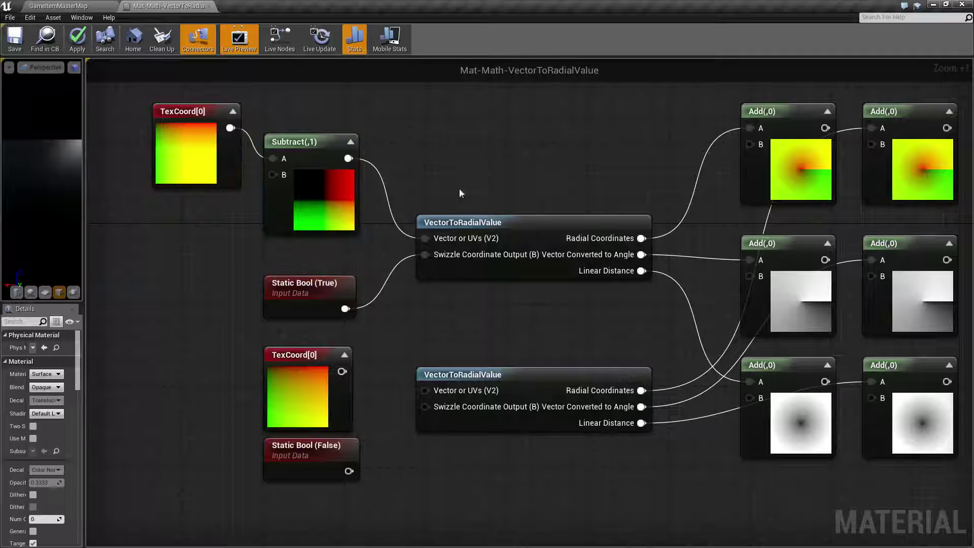
Inspect the settings of the upper TexCoord, Subtract and Static Bool (True) nodes feeding the upper VectorToRadialValue node.
left_click(206, 162)
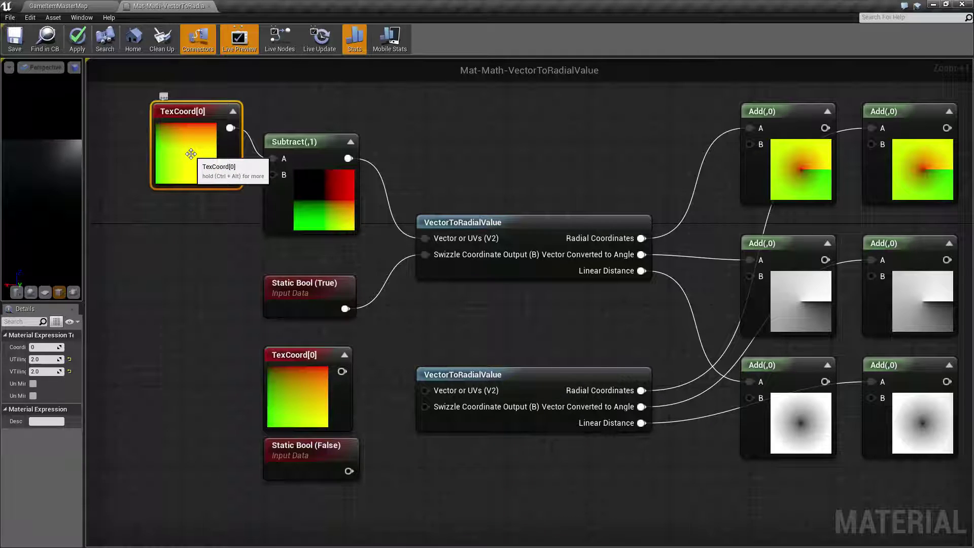
left_click(320, 179)
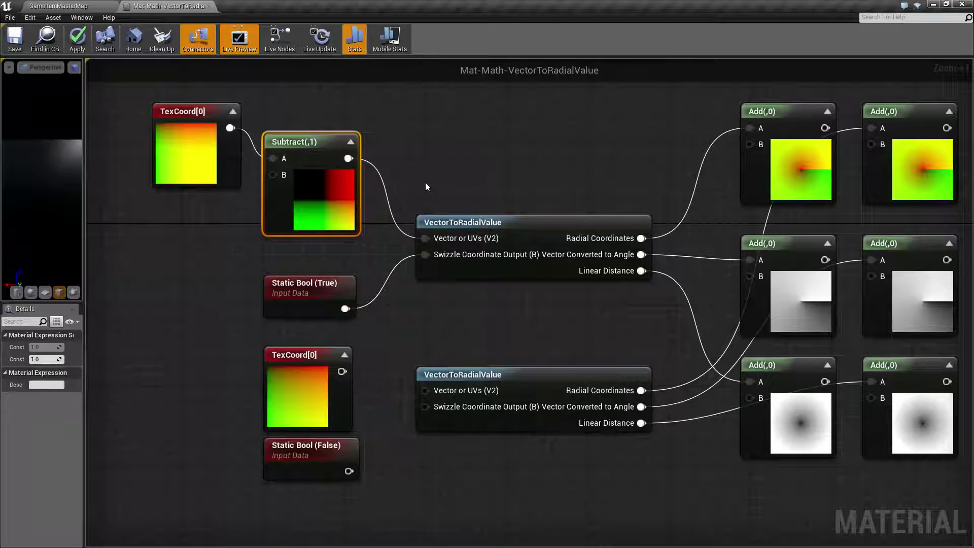
right_click_drag(425, 182, 407, 187)
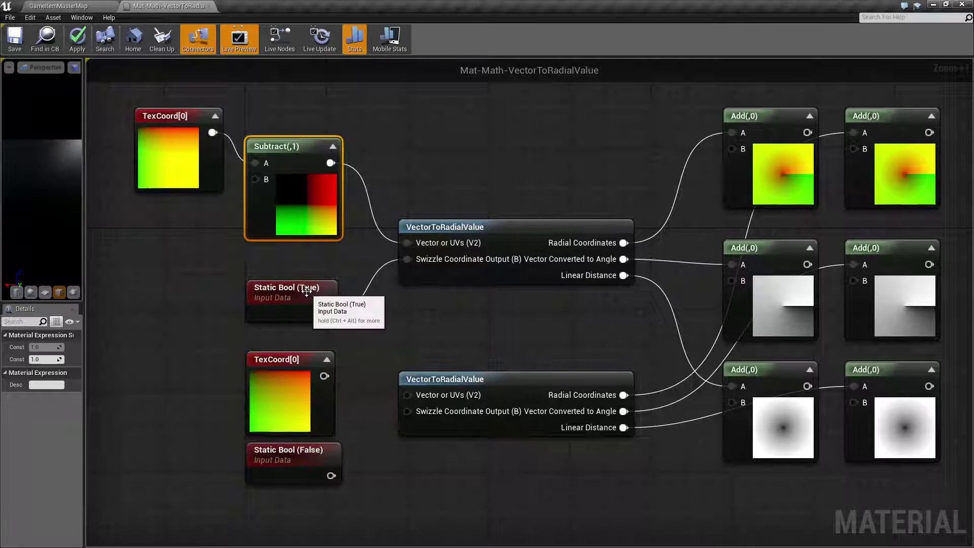
left_click(320, 306)
mouse_move(408, 259)
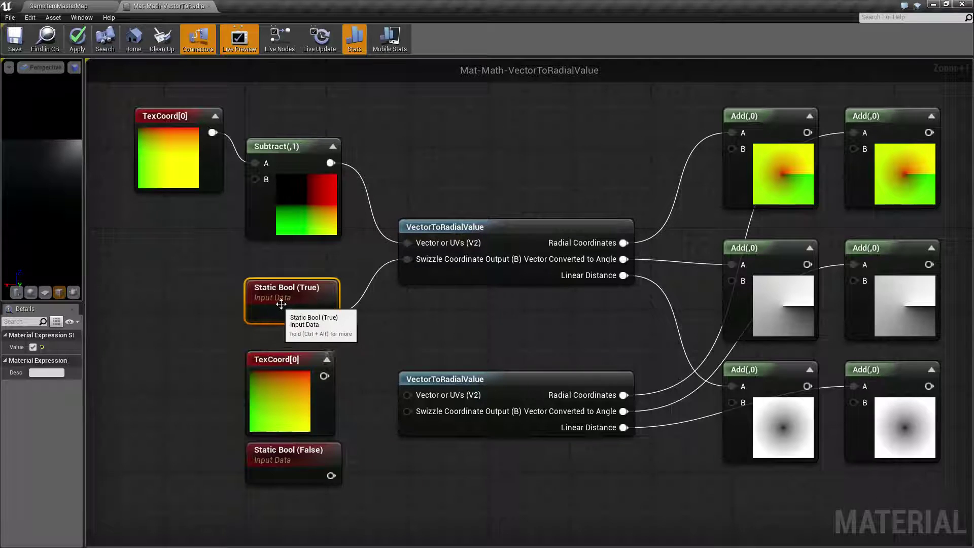
Connect Static Bool (False) to the lower VectorToRadialValue node's Swizzle Coordinate Output input.
right_click_drag(472, 346, 467, 313)
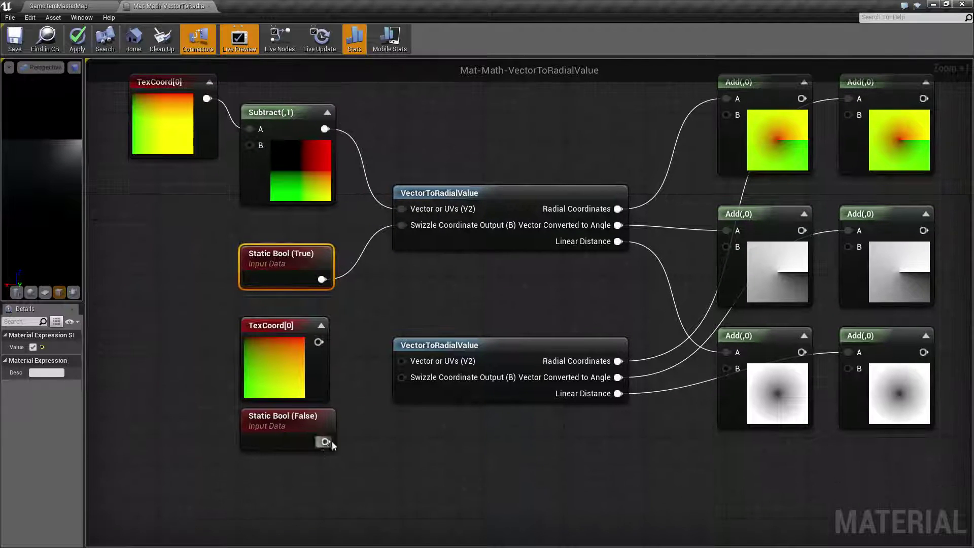
right_click_drag(349, 429, 337, 443)
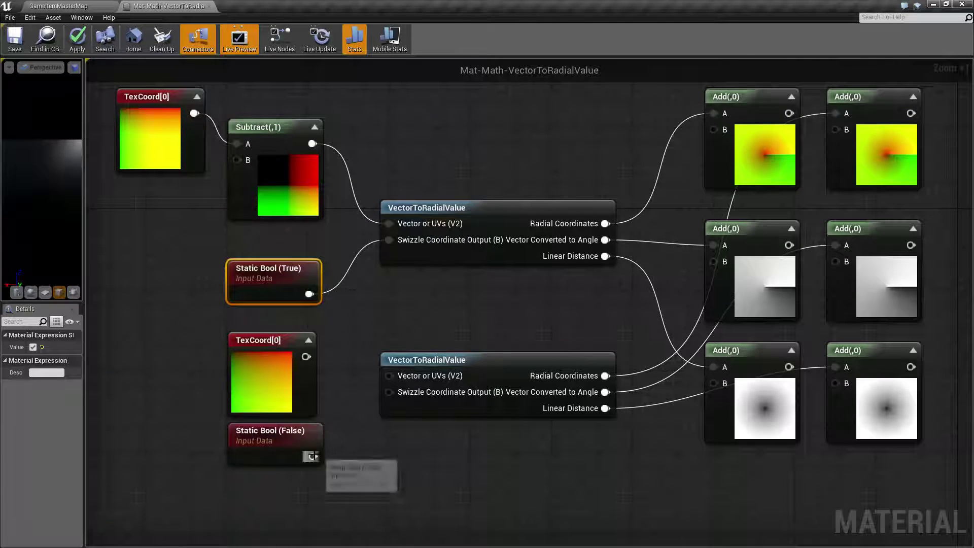
left_click_drag(313, 456, 389, 392)
left_click(431, 313)
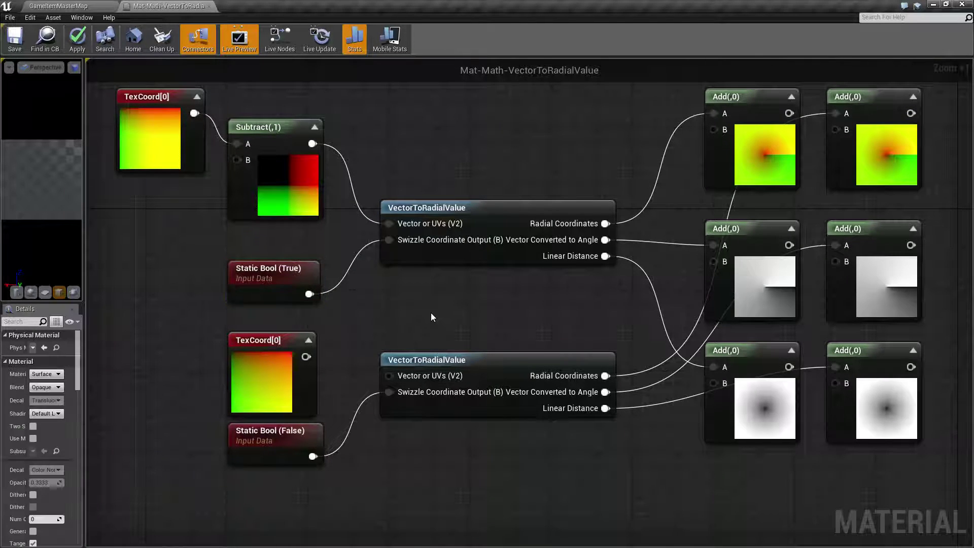
Compare the swizzled and unswizzled Radial Coordinates previews, and check the angle and distance previews below them.
right_click_drag(476, 299, 453, 312)
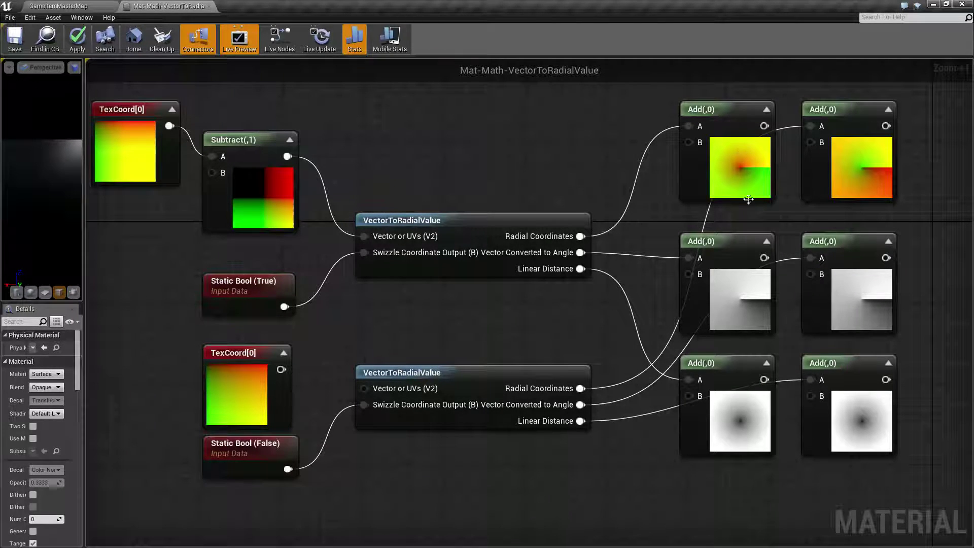
right_click_drag(591, 147, 597, 154)
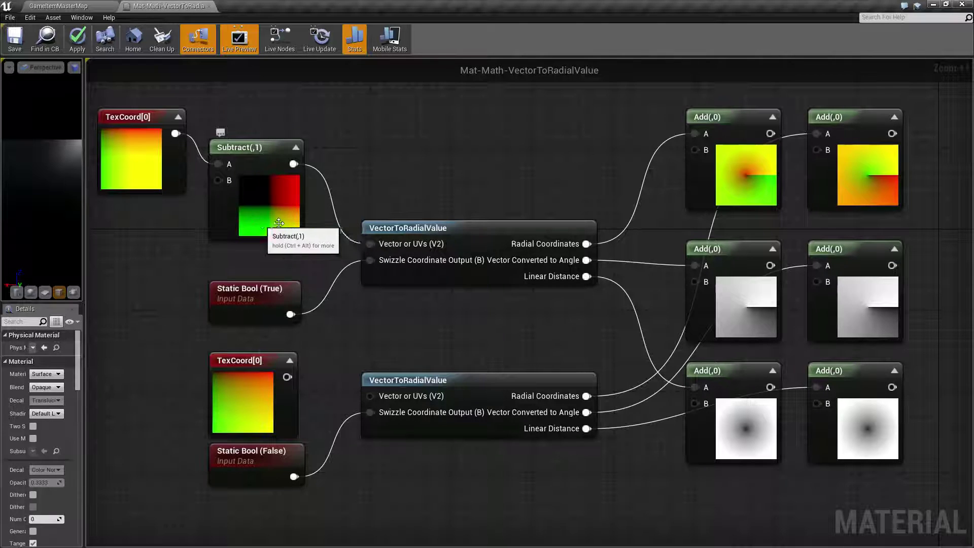
right_click_drag(668, 209, 637, 214)
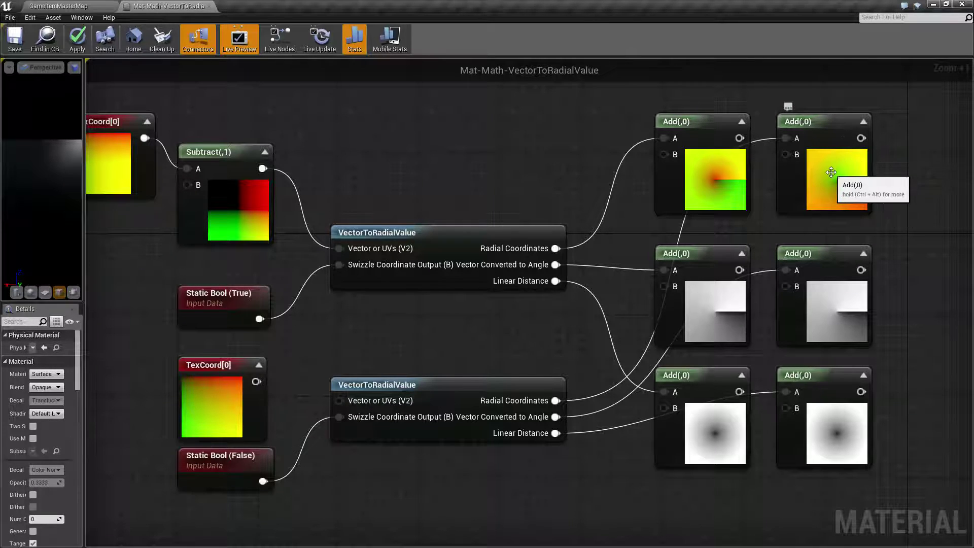
right_click_drag(485, 171, 531, 175)
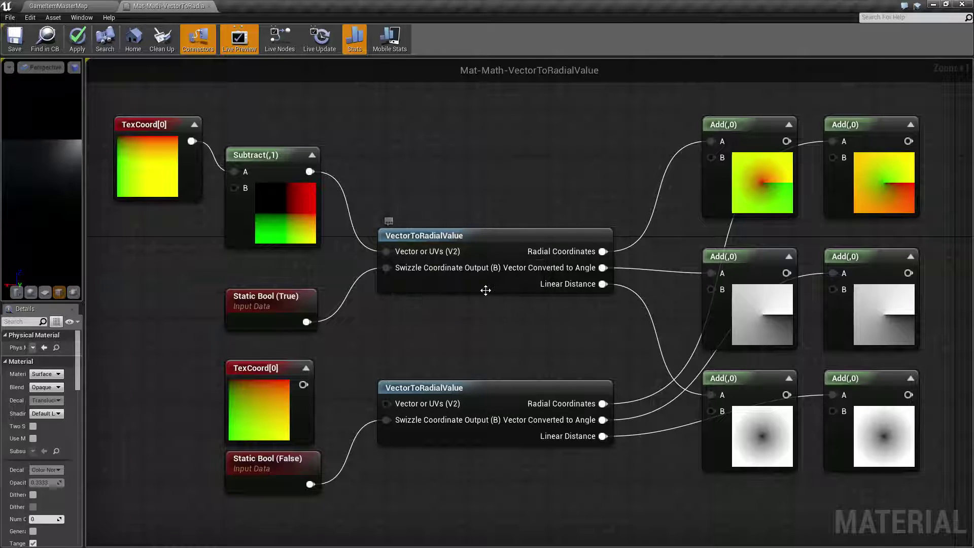
right_click_drag(475, 314, 453, 326)
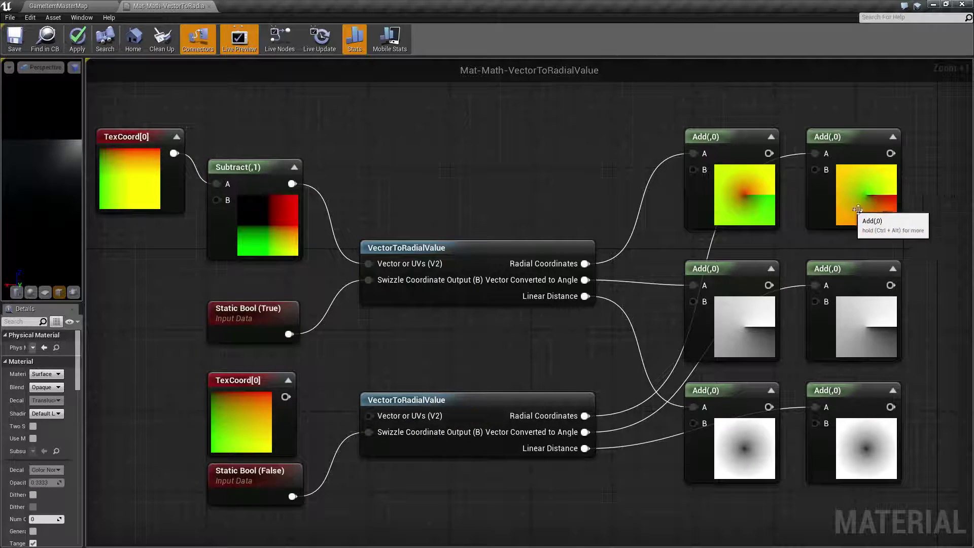
left_click_drag(641, 257, 924, 475)
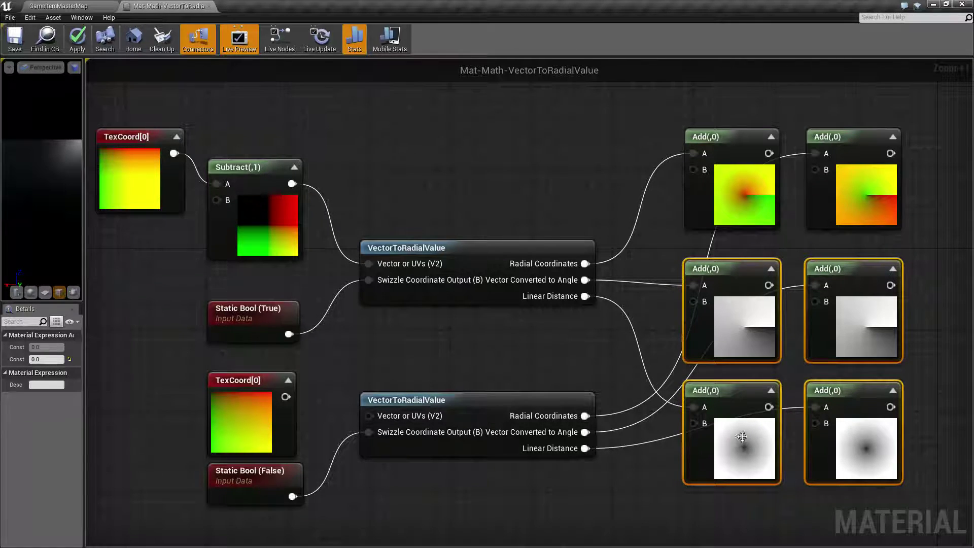
left_click(924, 322)
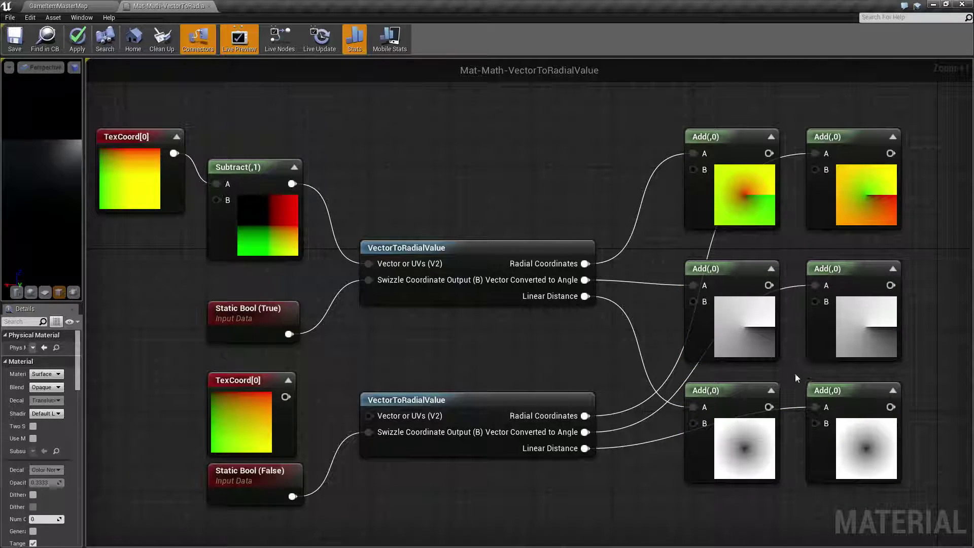
Examine all six Add node previews side by side across both VectorToRadialValue nodes' outputs.
right_click_drag(479, 345, 436, 351)
right_click_drag(437, 217, 406, 215)
right_click_drag(518, 159, 648, 190)
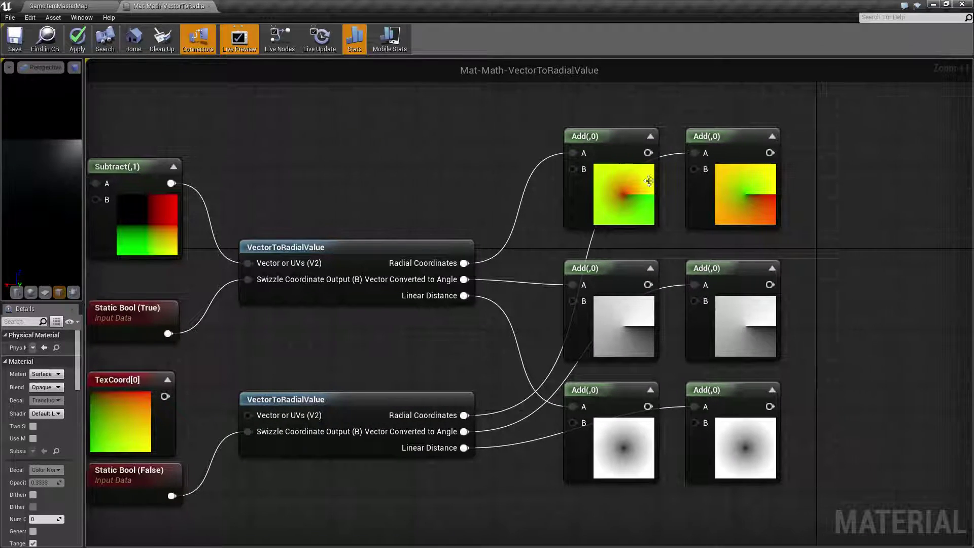
left_click_drag(535, 143, 770, 477)
left_click(834, 366)
right_click_drag(827, 291, 826, 316)
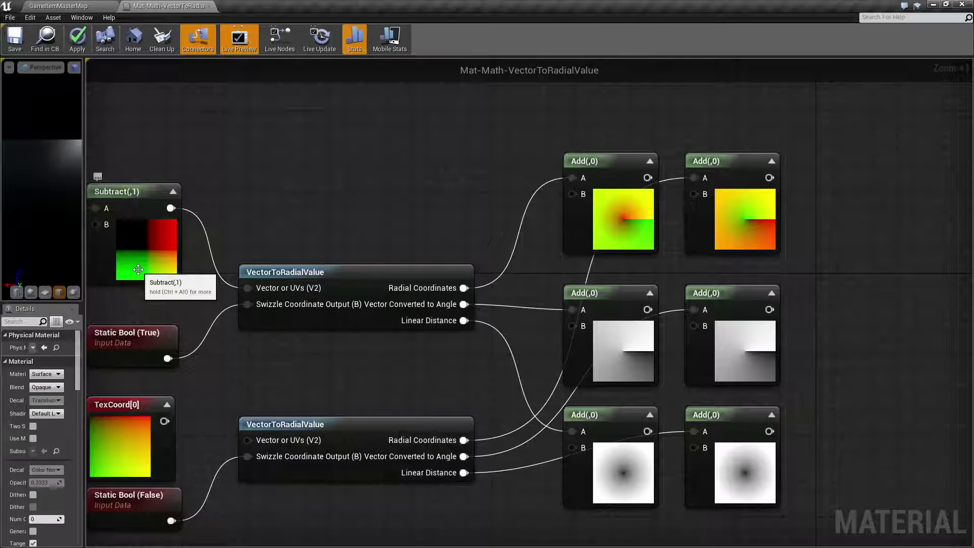
Trace how the Subtract node's offset coordinates map onto the two Radial Coordinates previews.
right_click_drag(345, 202, 408, 225)
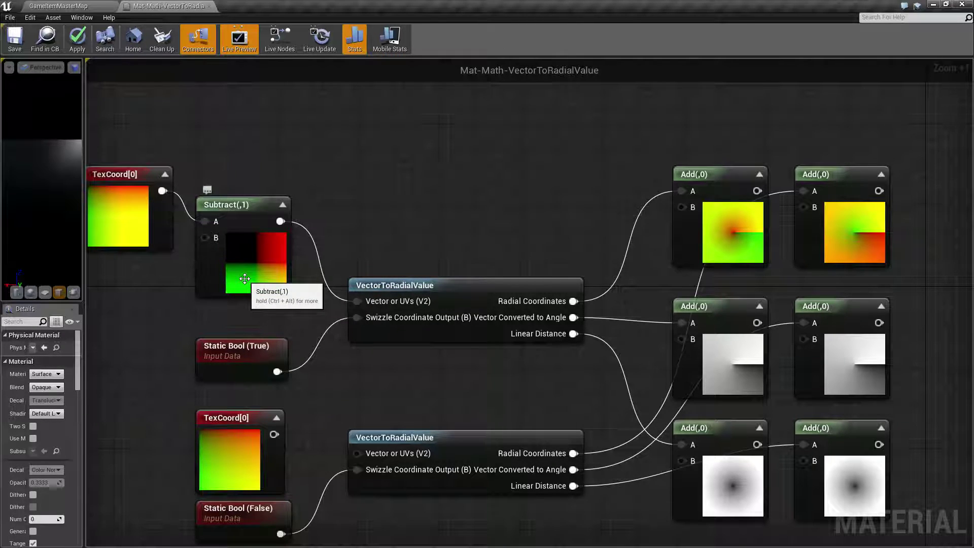
right_click_drag(438, 241, 409, 242)
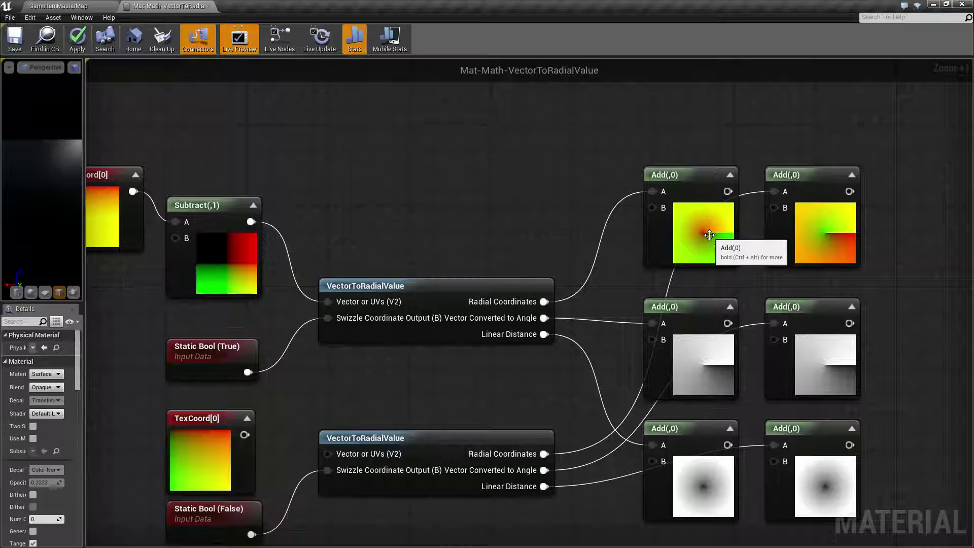
right_click_drag(611, 286, 573, 267)
left_click_drag(550, 156, 819, 239)
left_click(502, 187)
Set the upper TexCoord node's UTiling and VTiling to 3 and apply the material.
right_click_drag(265, 227, 367, 228)
left_click(198, 167)
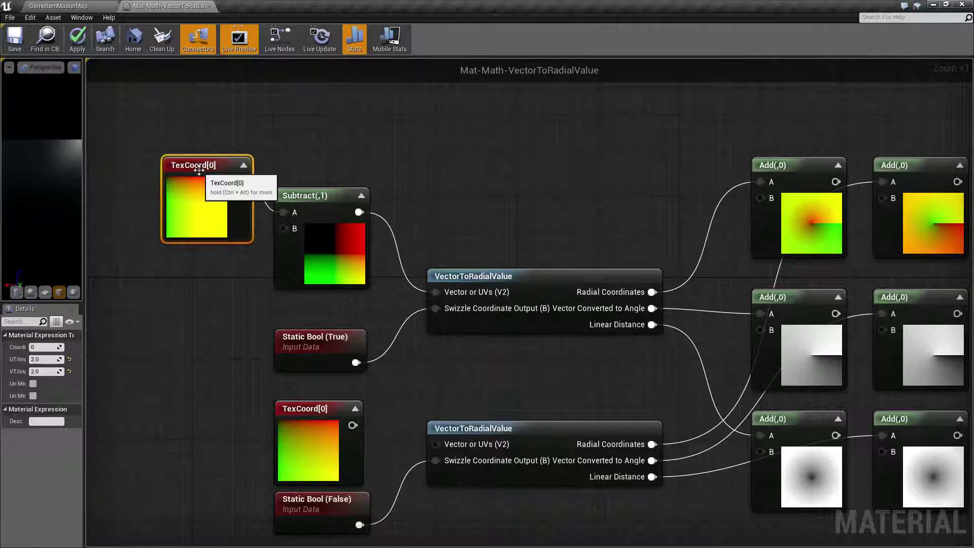
left_click(49, 358)
type("3")
key("Tab")
type("3")
key("Return")
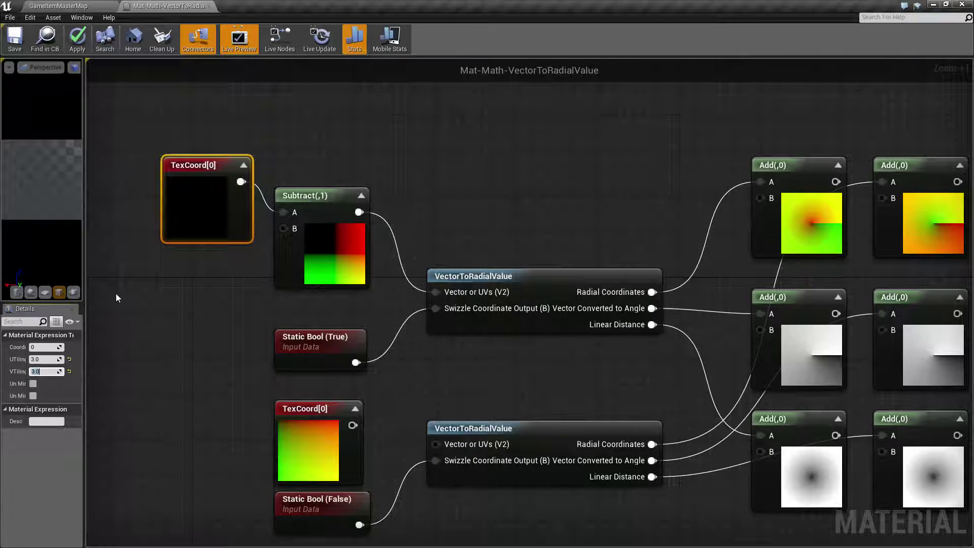
left_click(77, 38)
left_click(352, 147)
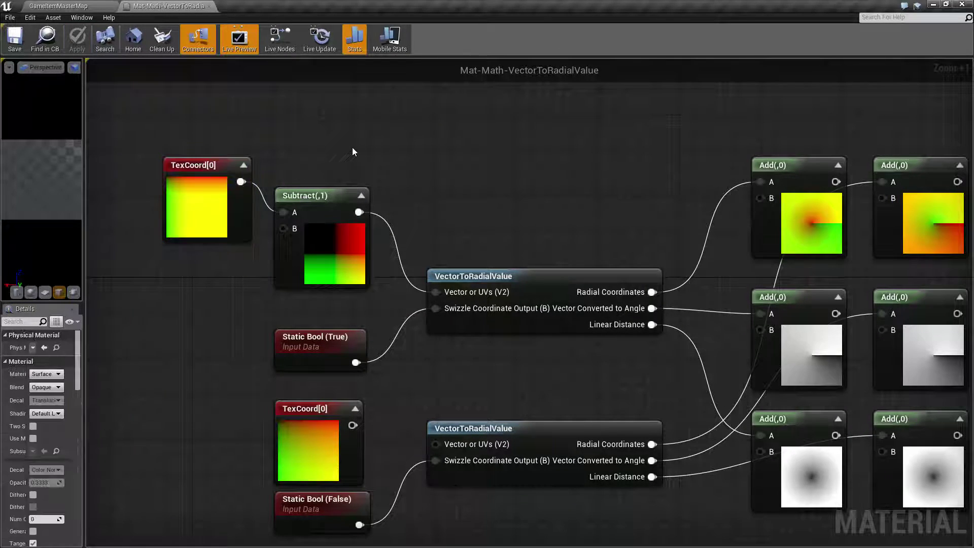
Set the upper TexCoord node's VTiling to 2.
mouse_move(500, 182)
right_mouse_down()
mouse_move(471, 175)
mouse_move(488, 178)
right_mouse_up()
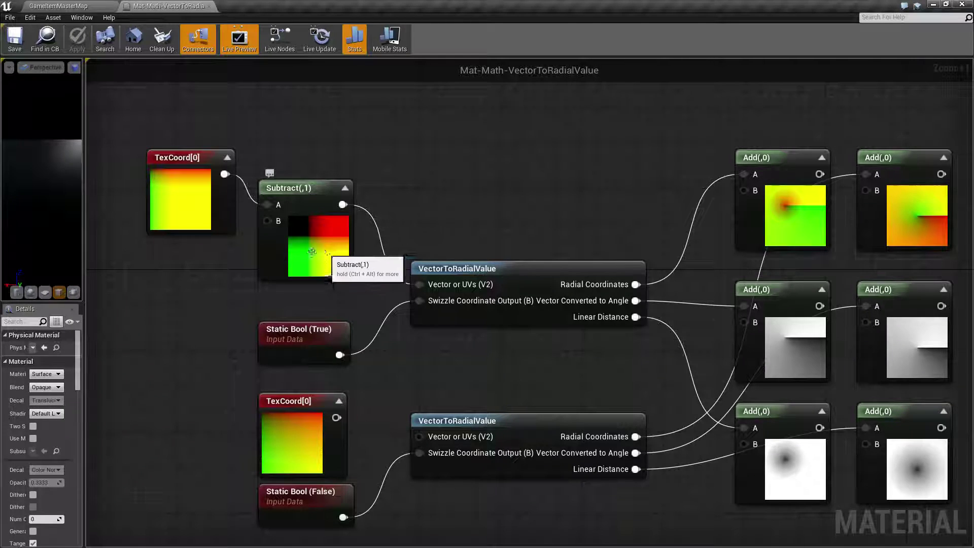
left_click(179, 180)
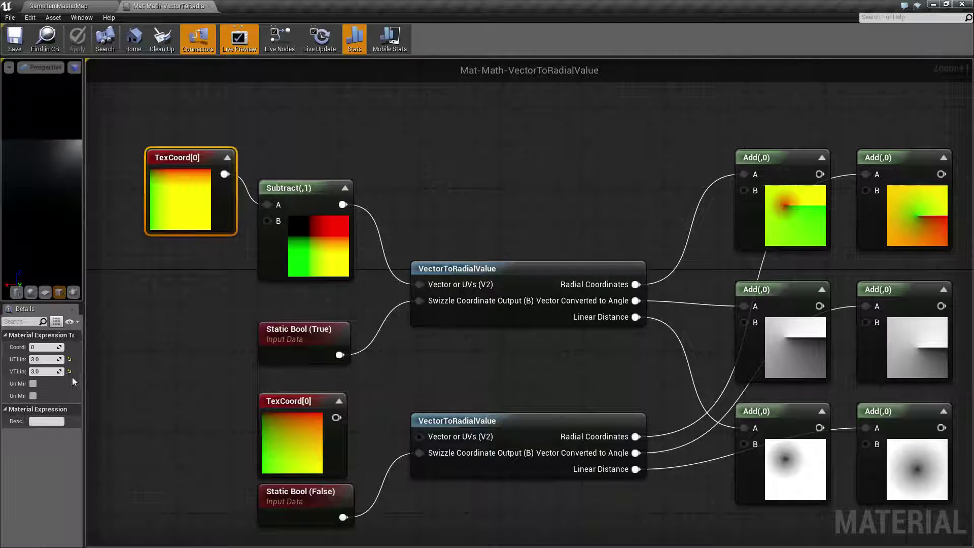
left_click(46, 369)
type("2")
key("Return")
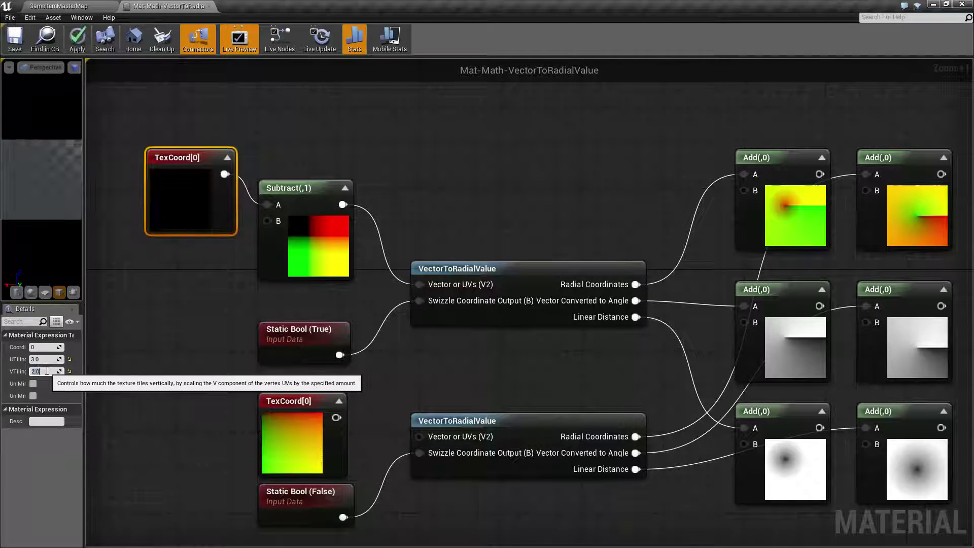
left_click(120, 336)
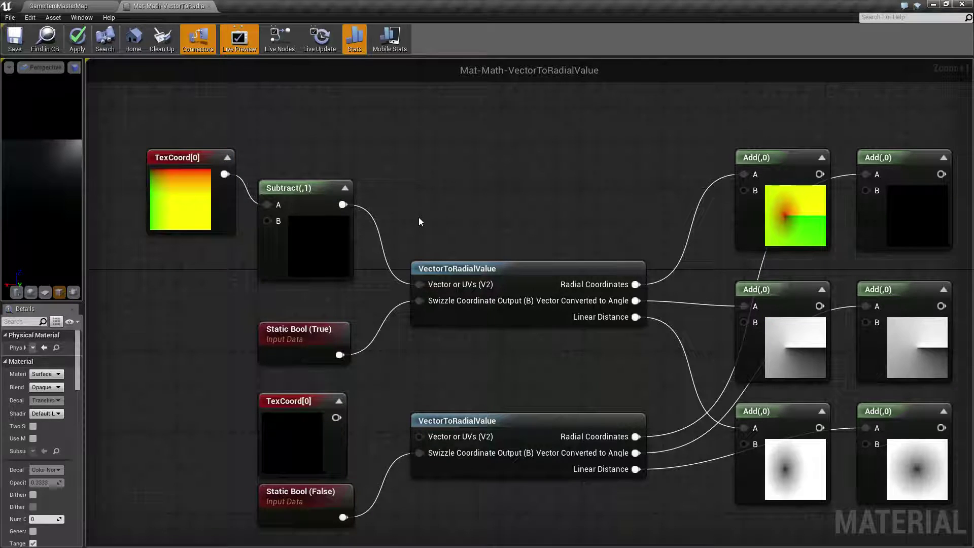
Examine how unequal U and V tiling affects the Subtract preview and the Radial Coordinates previews.
right_click_drag(487, 218, 481, 206)
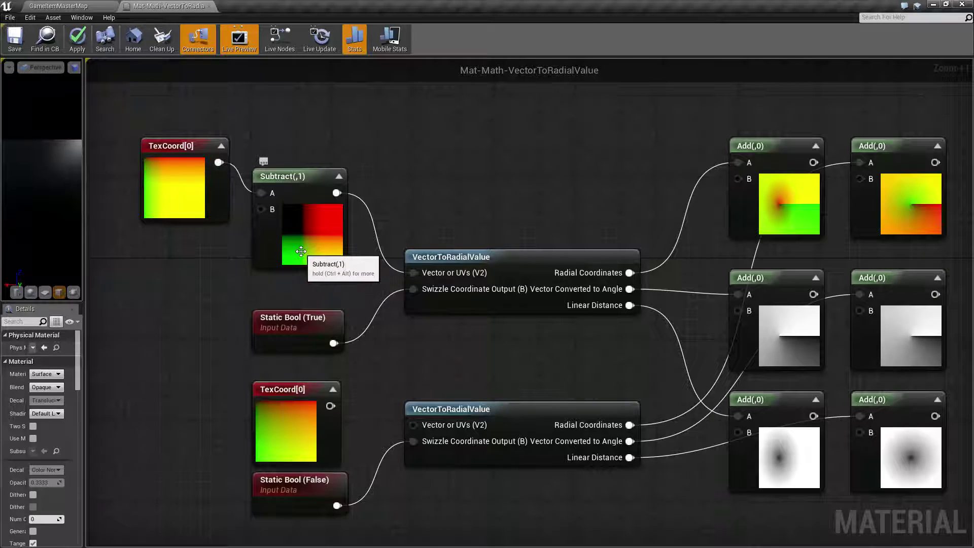
right_click_drag(557, 198, 485, 199)
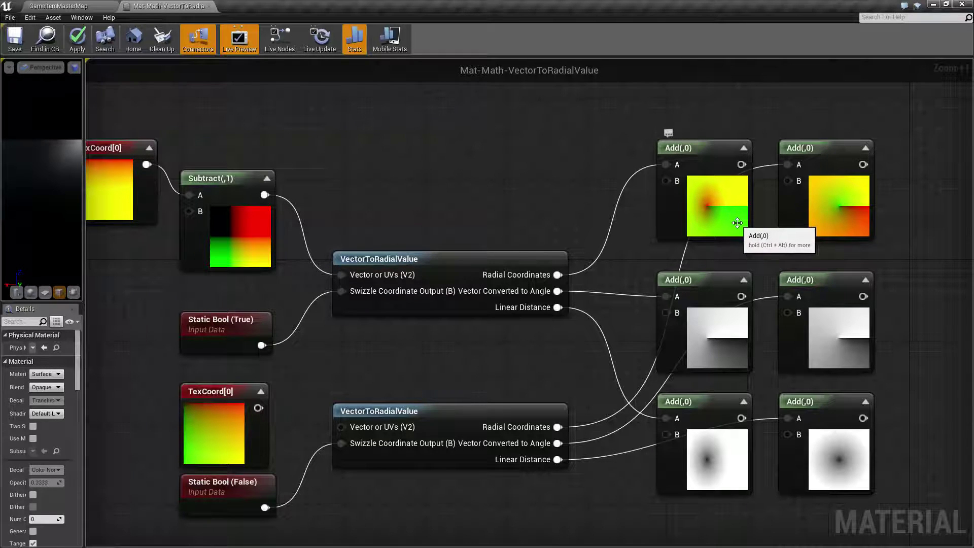
right_click_drag(418, 223, 456, 218)
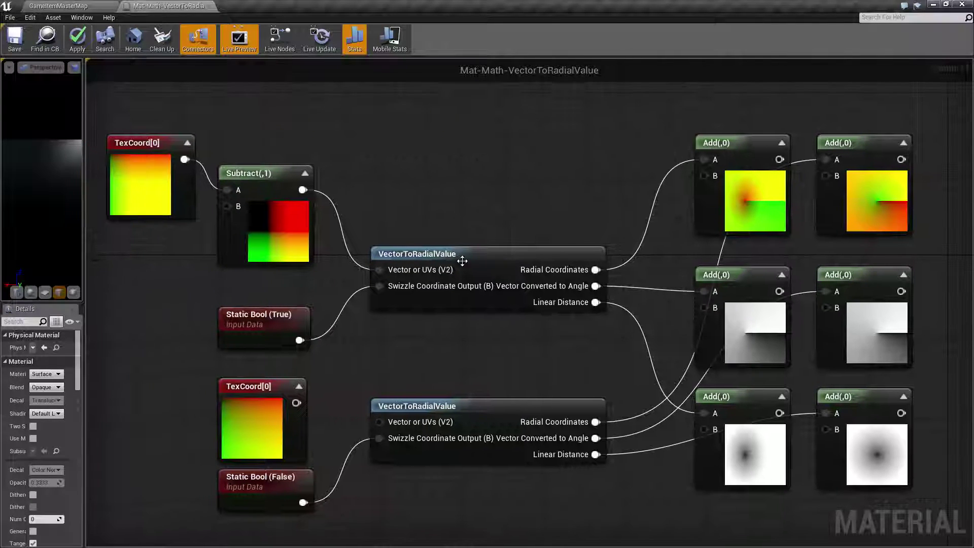
right_click_drag(882, 227, 822, 230)
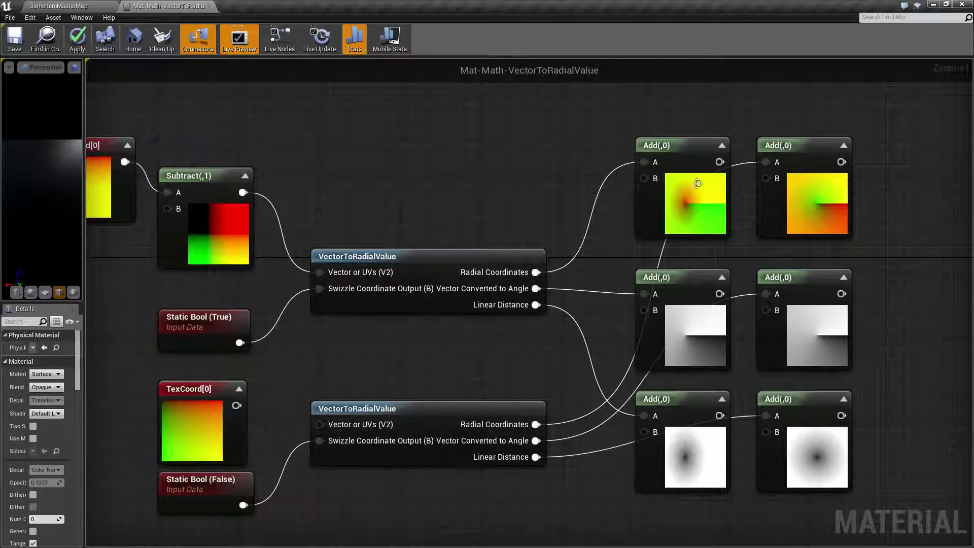
right_click_drag(386, 215, 489, 220)
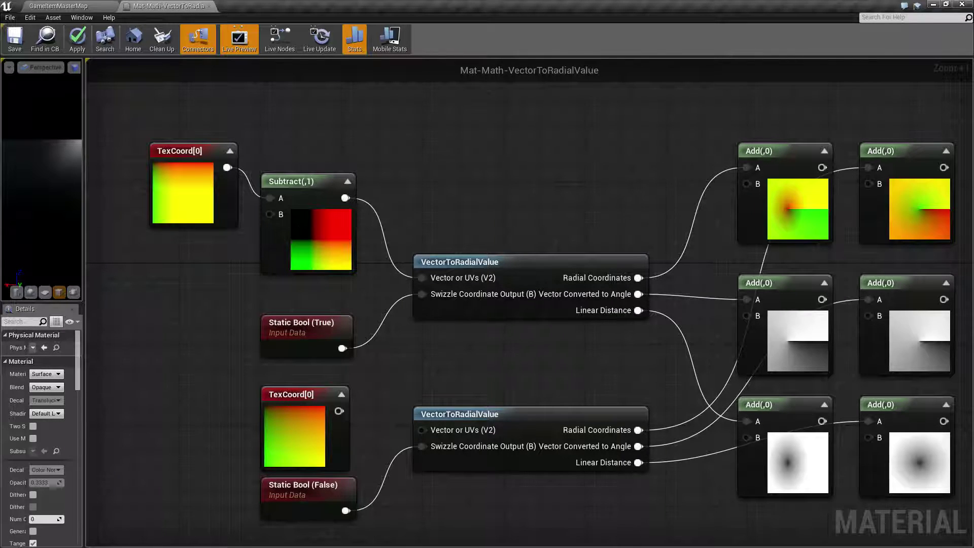
right_click_drag(662, 147, 589, 160)
left_click_drag(648, 135, 912, 272)
right_click_drag(494, 228, 541, 199)
Set the upper TexCoord node's UTiling to 2 and apply the material.
left_click(164, 199)
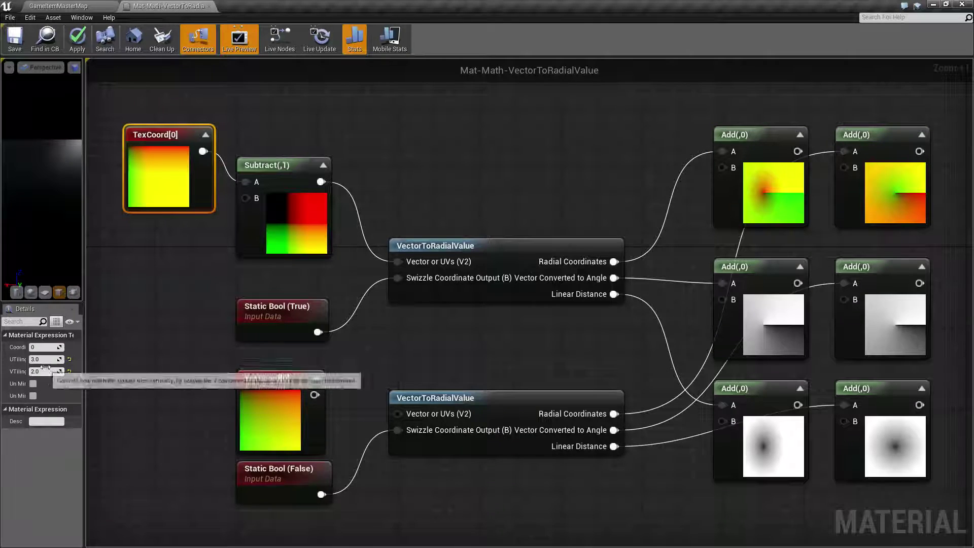
left_click(51, 359)
type("2")
key("Return")
left_click(78, 38)
Compare the two Vector Converted to Angle previews and trace them to the upper and lower VectorToRadialValue nodes.
right_click_drag(532, 173, 470, 153)
left_click_drag(552, 203, 777, 321)
left_click(825, 259)
right_click_drag(884, 258, 826, 239)
left_click_drag(492, 200, 796, 286)
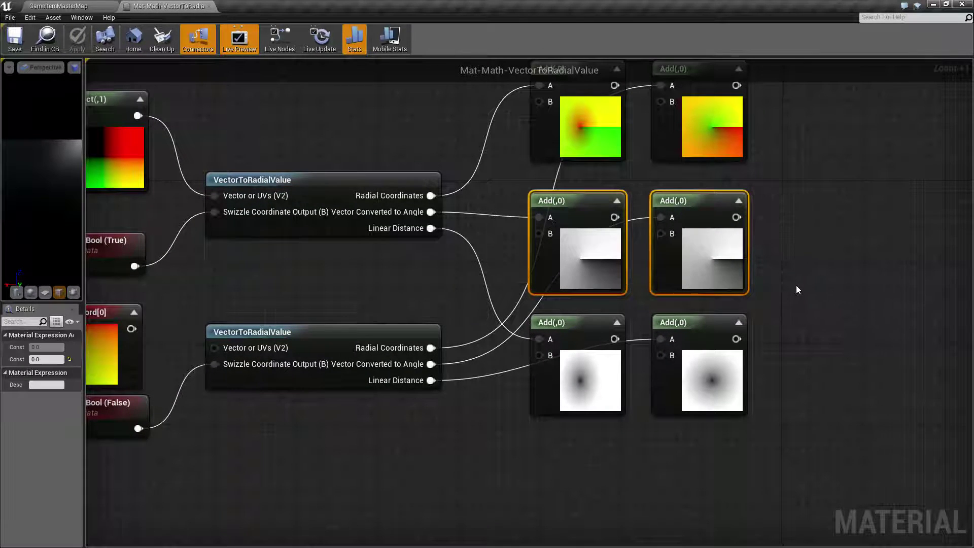
left_click_drag(326, 225, 327, 226)
right_click_drag(361, 256, 478, 271)
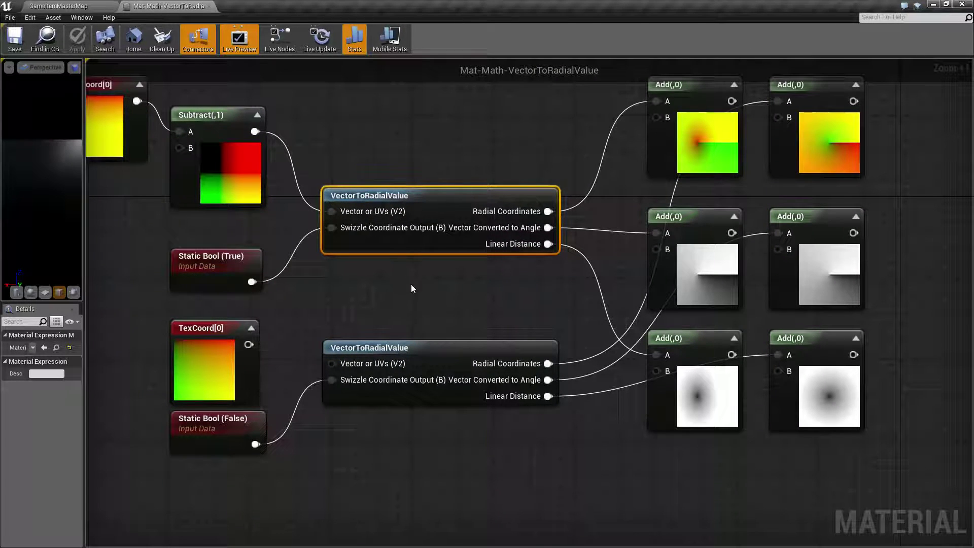
right_click_drag(405, 300, 326, 278)
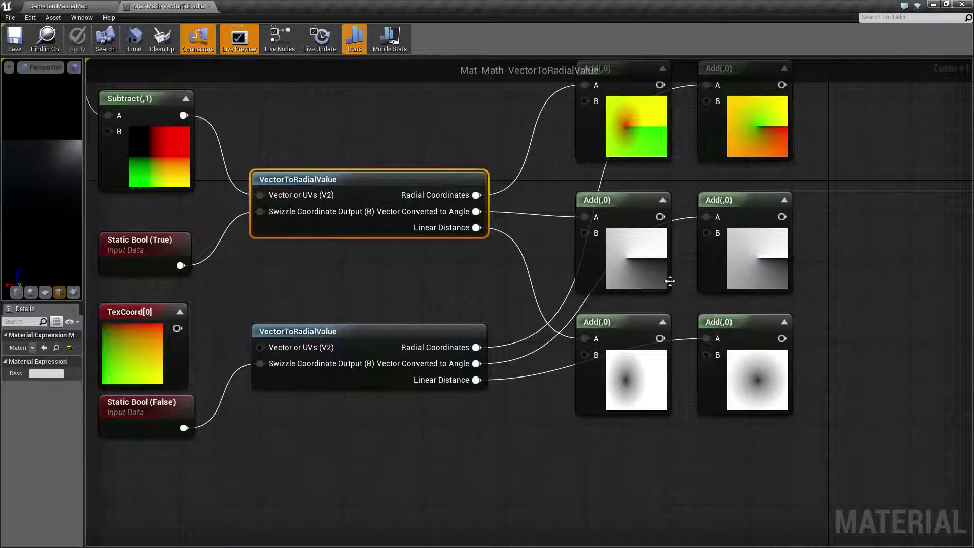
left_click(469, 296)
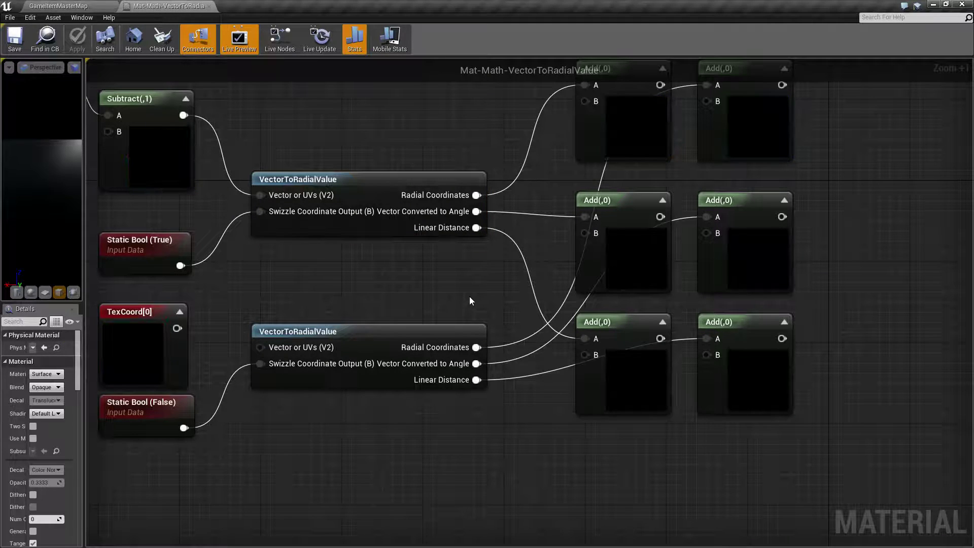
Set the upper TexCoord node's UTiling to 5 and check the refreshed node previews.
right_click_drag(628, 271, 772, 274)
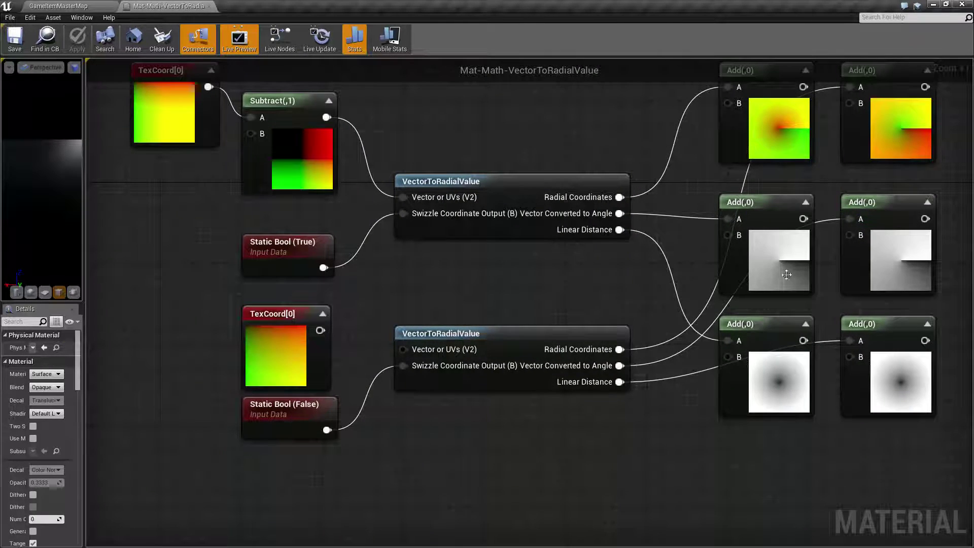
right_click_drag(549, 310, 646, 337)
right_click_drag(729, 314, 632, 321)
left_click(168, 136)
left_click(46, 359)
type("5")
key("Return")
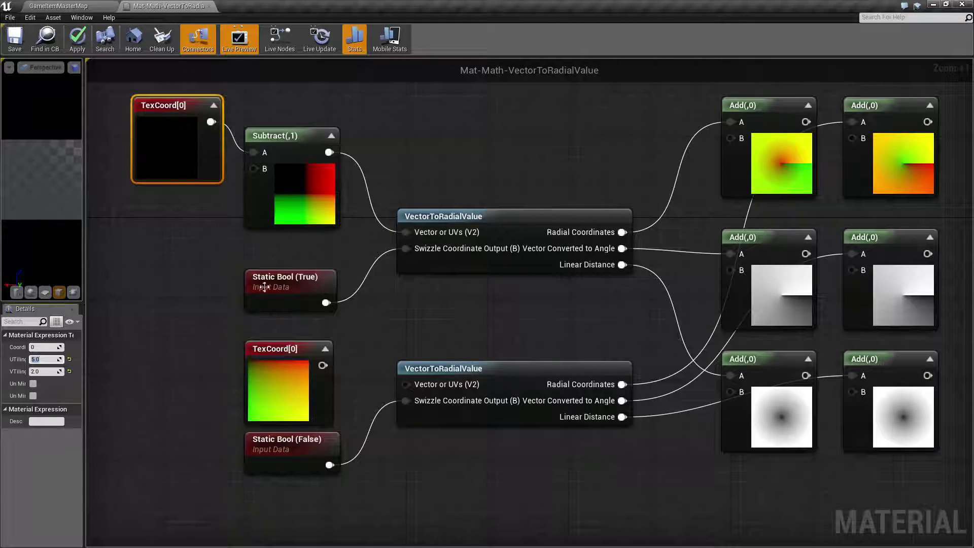
left_click(532, 166)
right_click_drag(577, 314, 602, 286)
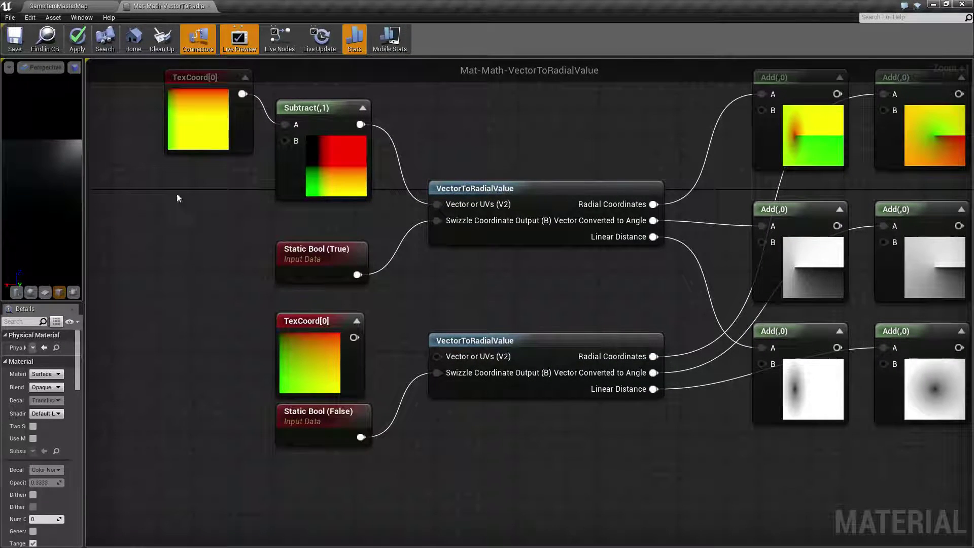
Increase the upper TexCoord node's UTiling beyond 5 and compare the Subtract preview with the radial coordinate, angle and distance previews.
left_click(203, 123)
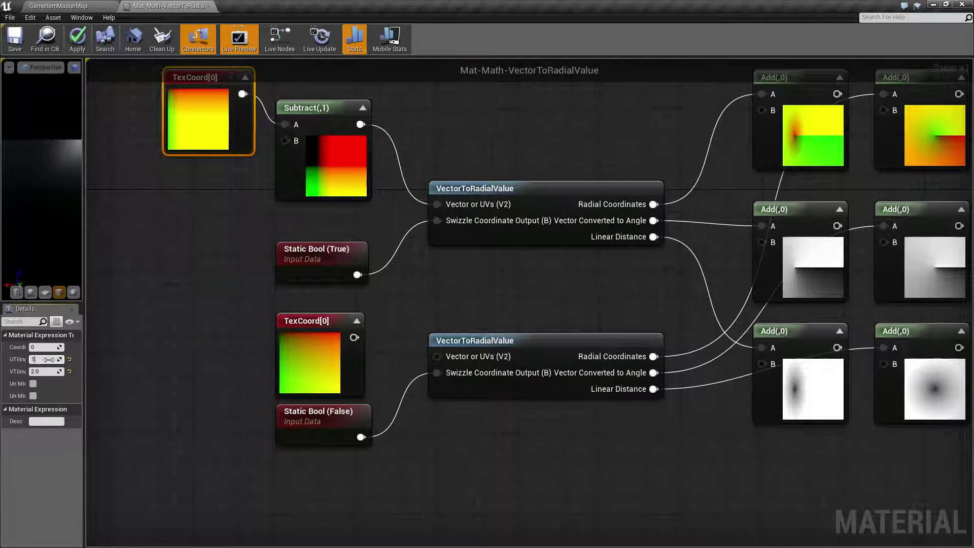
key("Return")
left_click(189, 358)
right_click_drag(606, 293, 497, 294)
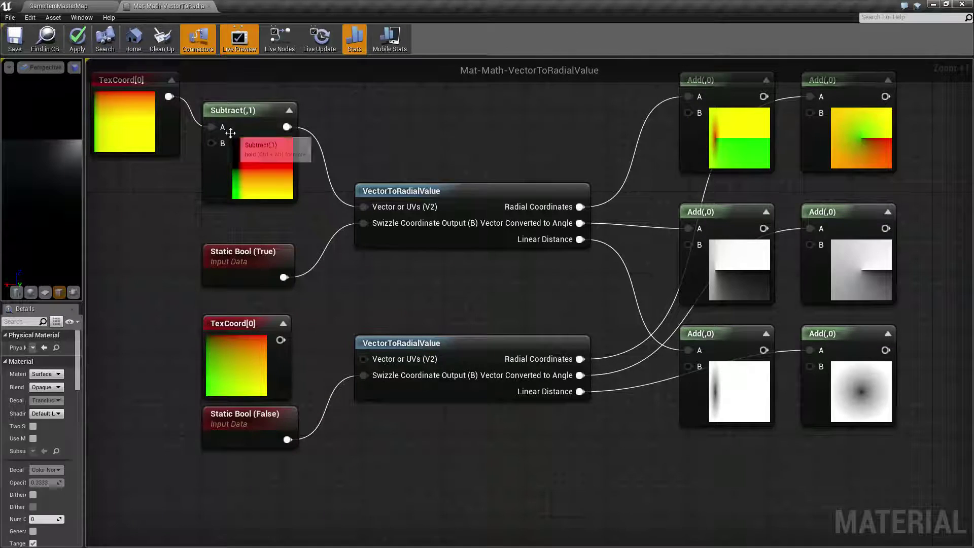
right_click_drag(571, 294, 545, 304)
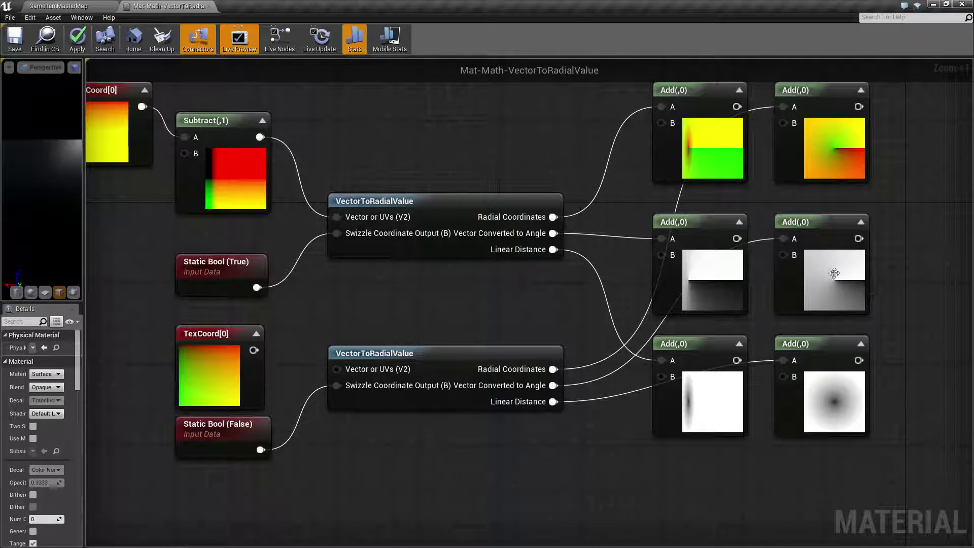
right_click_drag(401, 321, 446, 314)
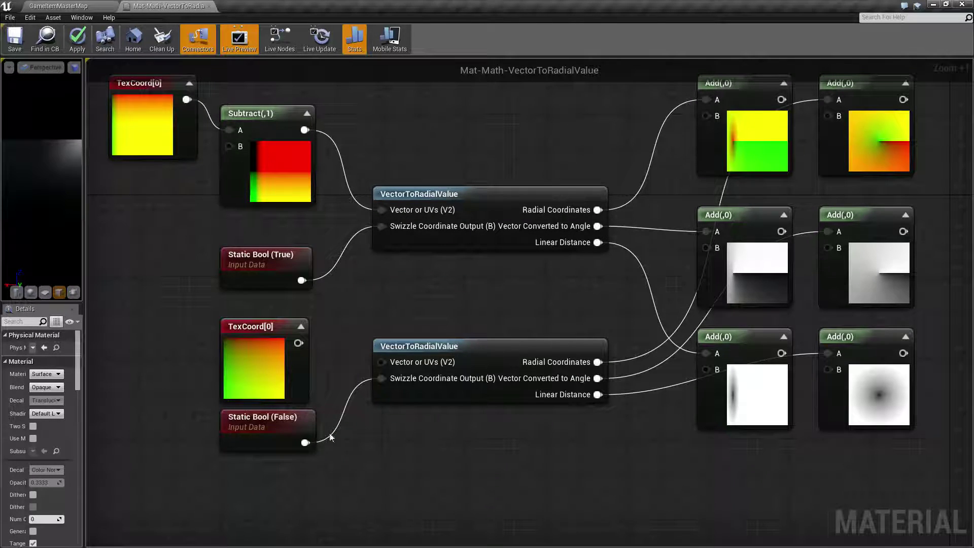
right_click_drag(465, 304, 469, 322)
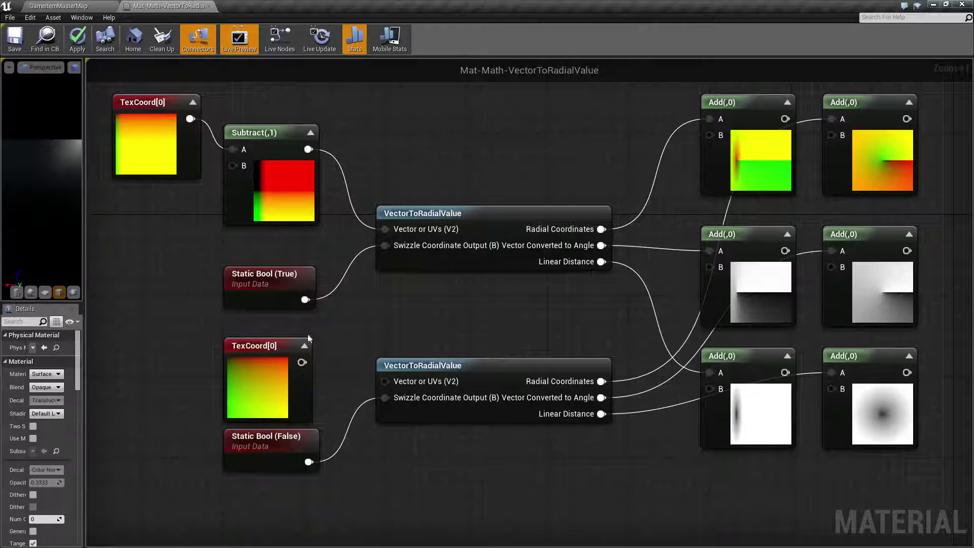
right_click_drag(659, 351, 590, 365)
right_click_drag(519, 326, 600, 312)
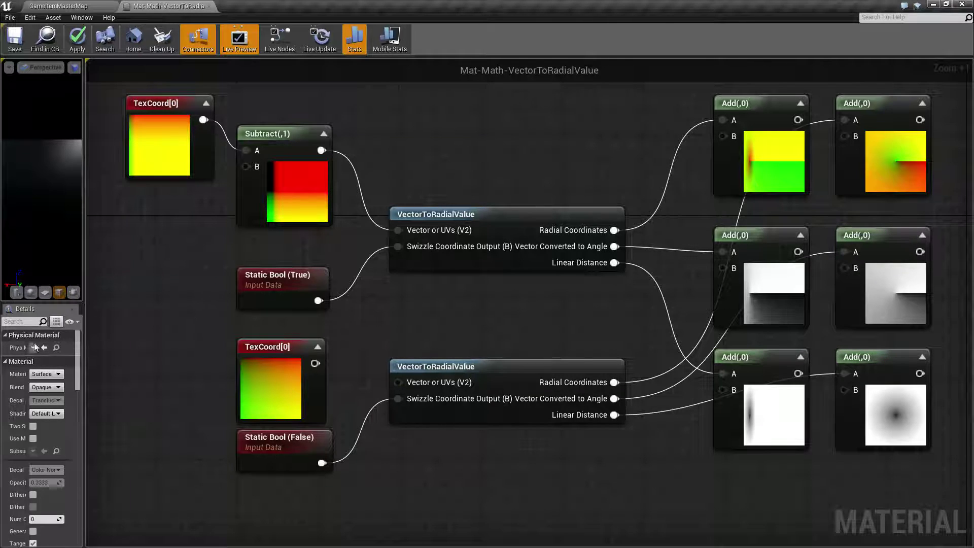
Set the upper TexCoord node's UTiling to 20 and apply the material.
left_click(140, 179)
left_click(47, 358)
type("2")
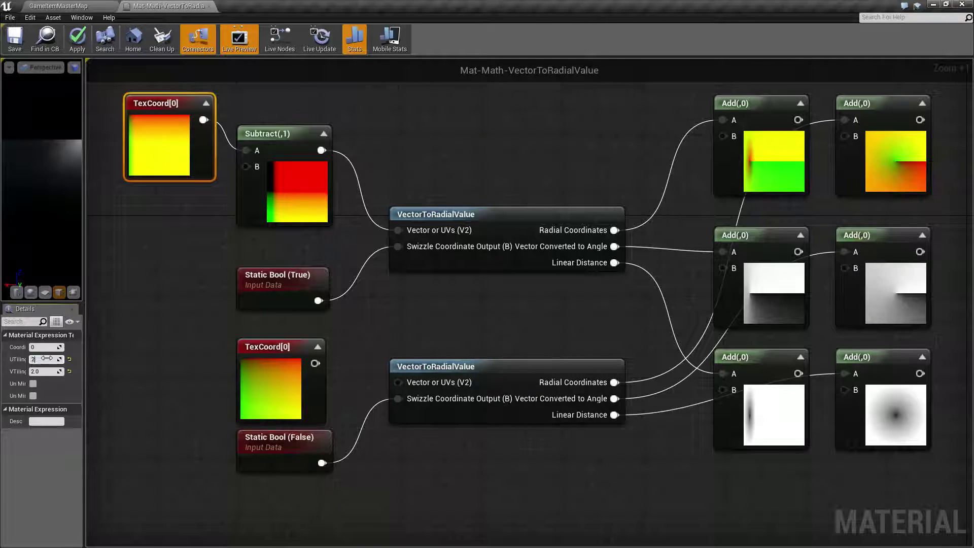
type("0")
key("Return")
left_click(77, 38)
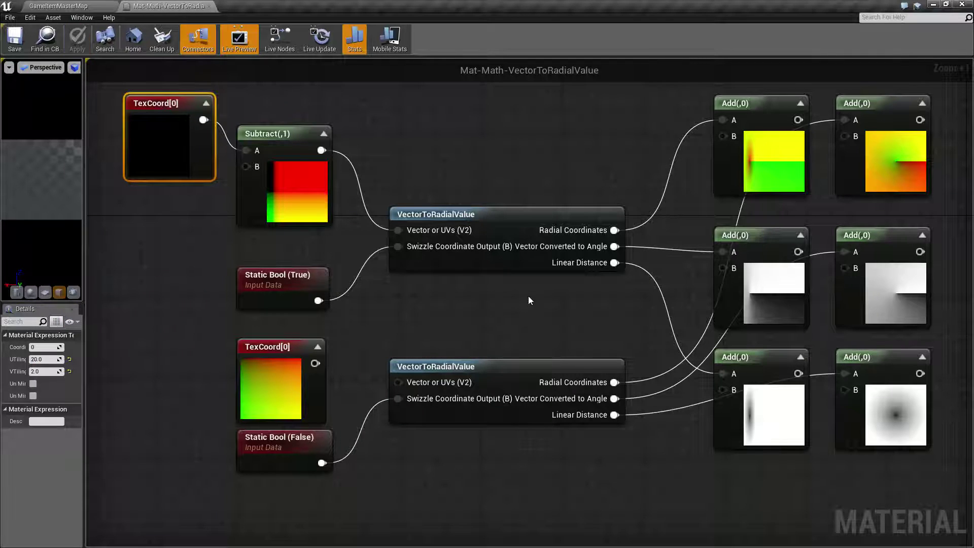
left_click(547, 325)
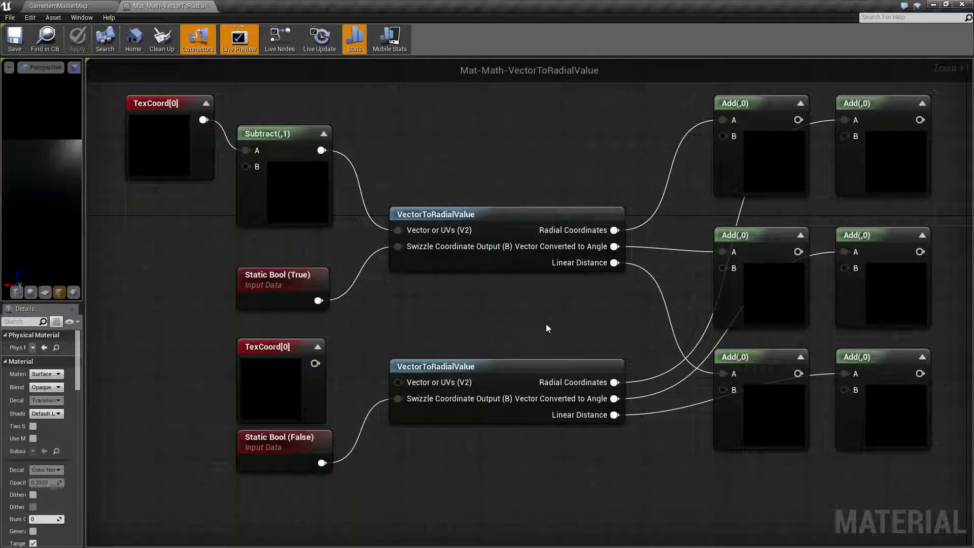
mouse_move(547, 324)
right_mouse_down()
mouse_move(531, 328)
mouse_move(548, 330)
right_mouse_up()
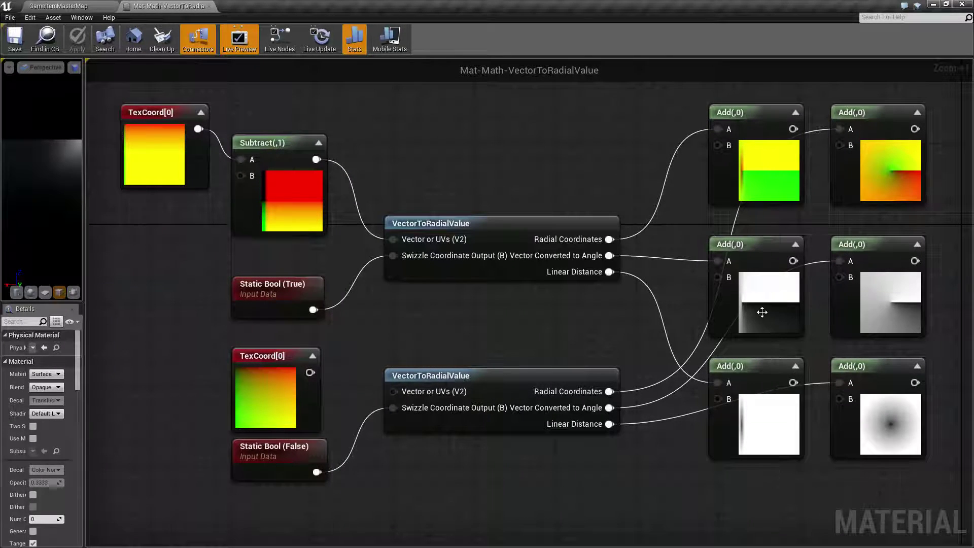
Set the upper TexCoord node's UTiling to 0 and compare the previews of the two VectorToRadialValue nodes.
left_click(163, 153)
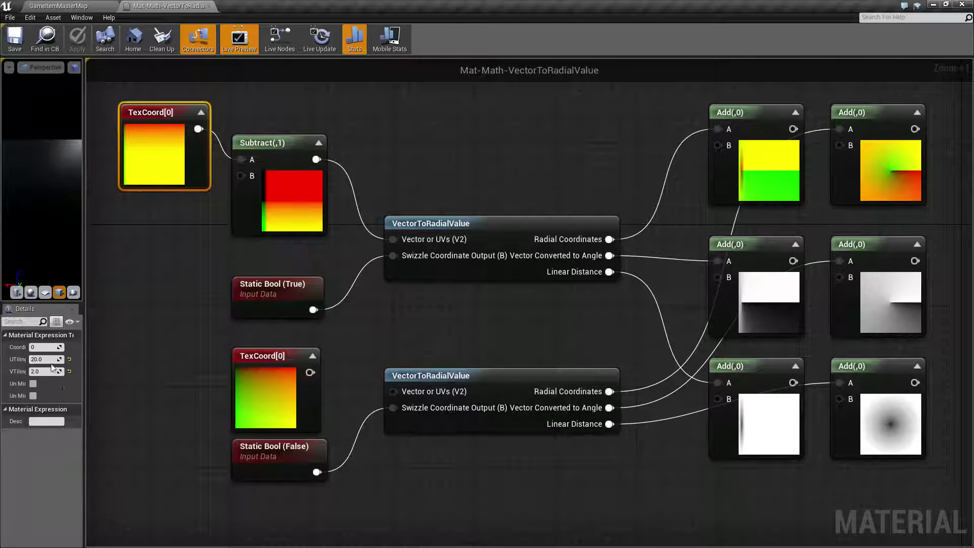
left_click(53, 360)
type("0")
key("Return")
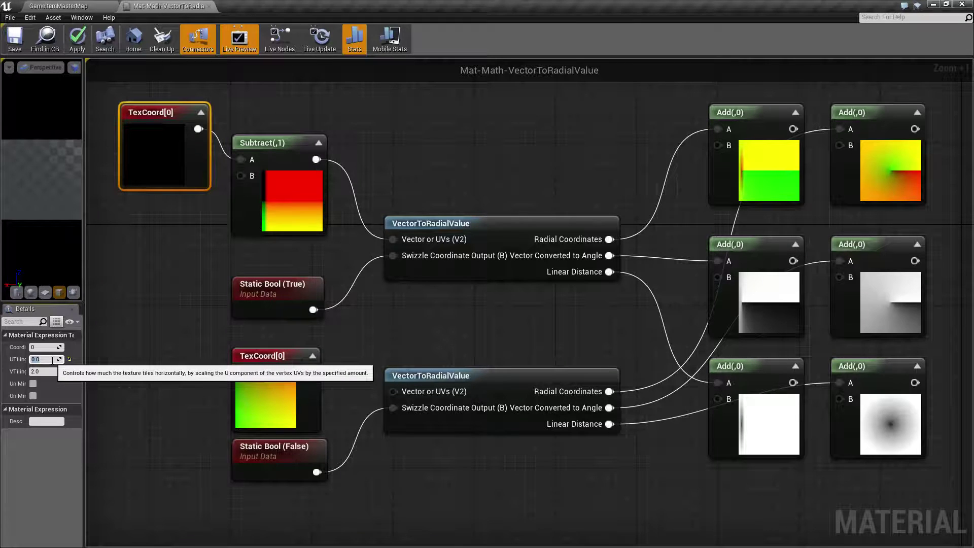
left_click(465, 312)
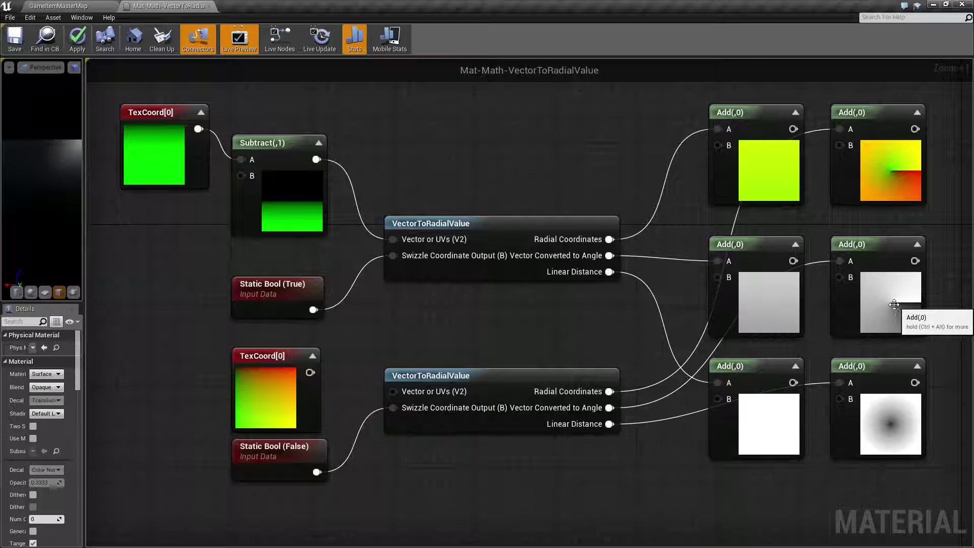
Restore the upper TexCoord node's UTiling to 2.
left_click(164, 149)
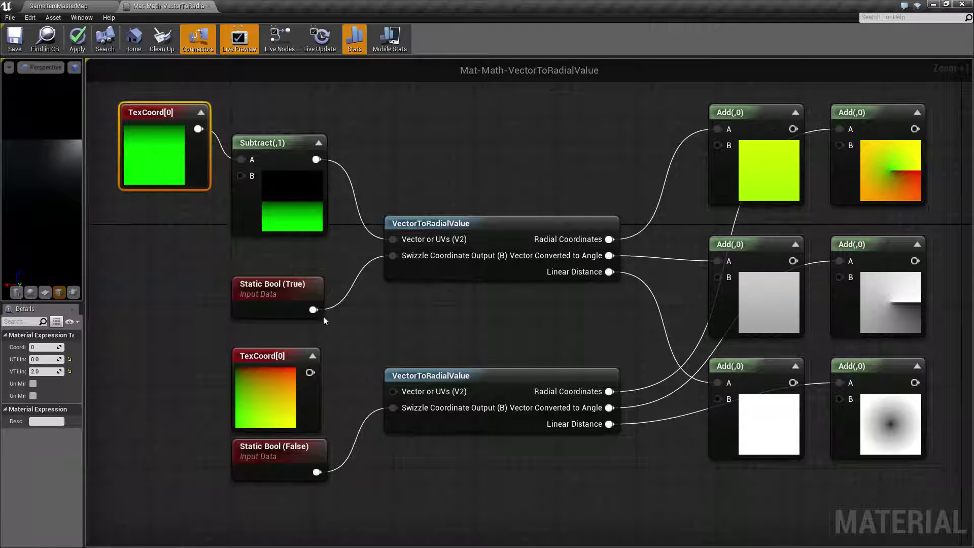
left_click(45, 359)
type("2")
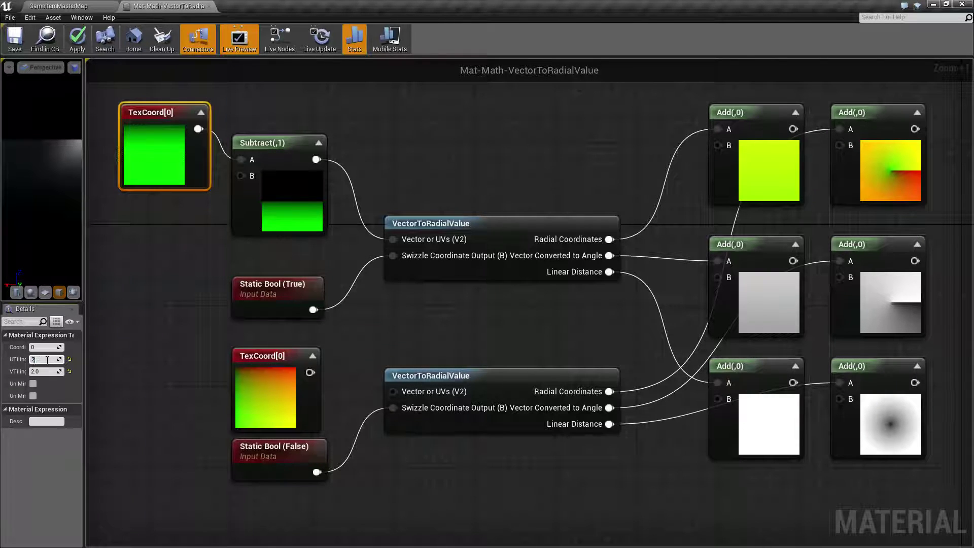
key("Return")
left_click(223, 270)
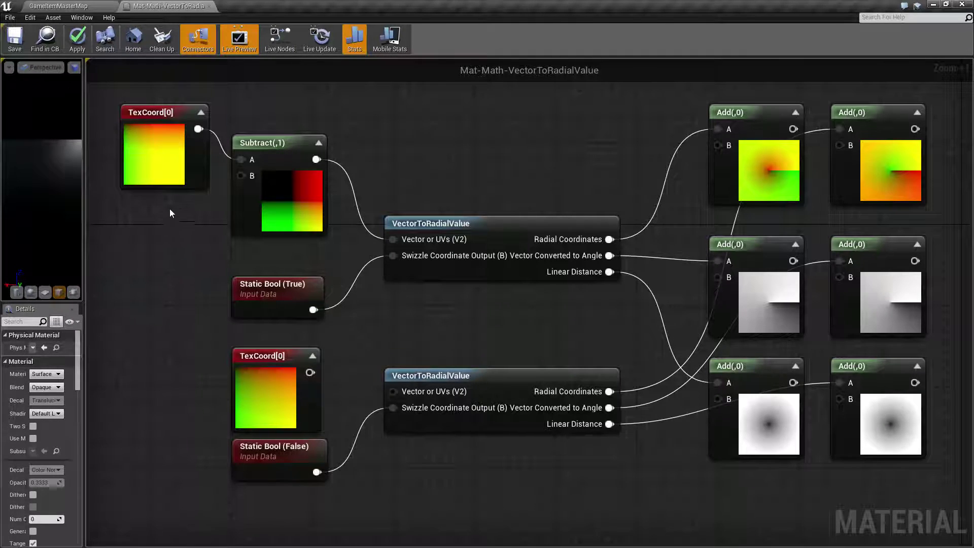
Set the upper TexCoord node's VTiling to 5 and check the Linear Distance preview.
left_click(172, 183)
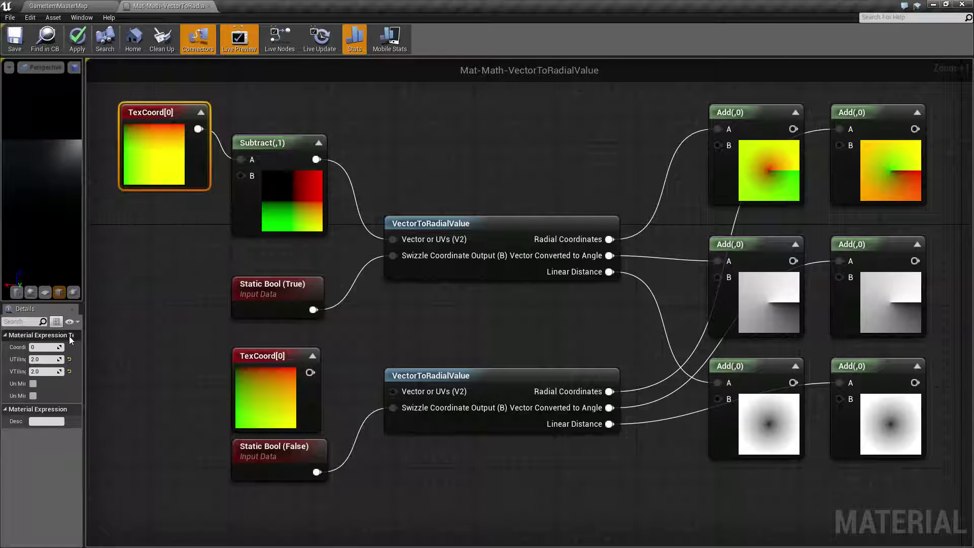
left_click(54, 372)
type("5")
key("Return")
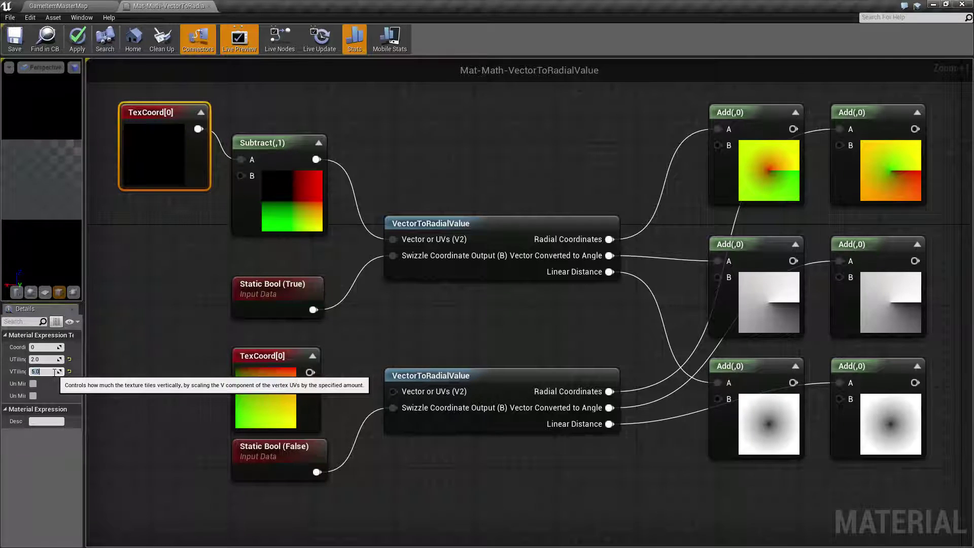
left_click(179, 299)
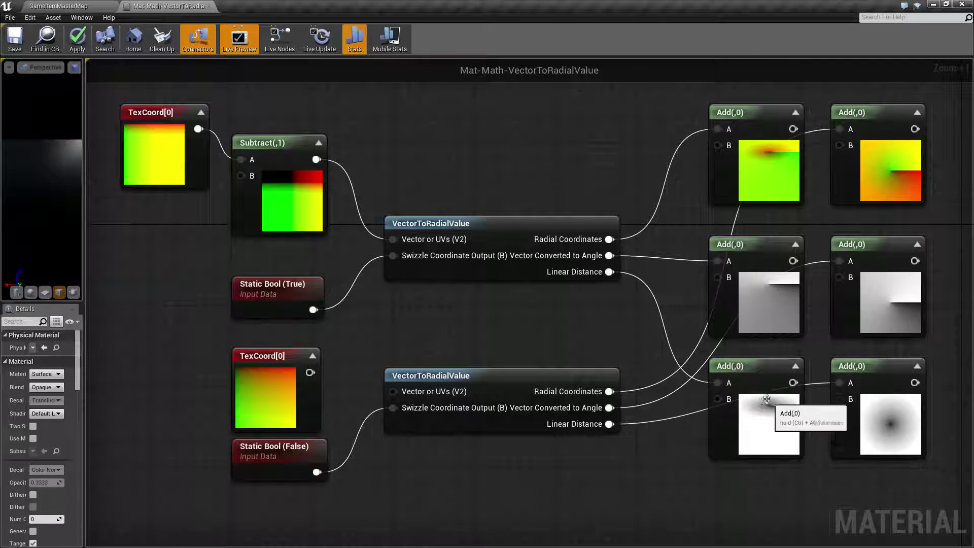
Set the upper TexCoord node's VTiling to 2 and its UTiling to 5.
left_click(159, 169)
left_click(46, 371)
type("2")
left_click(47, 358)
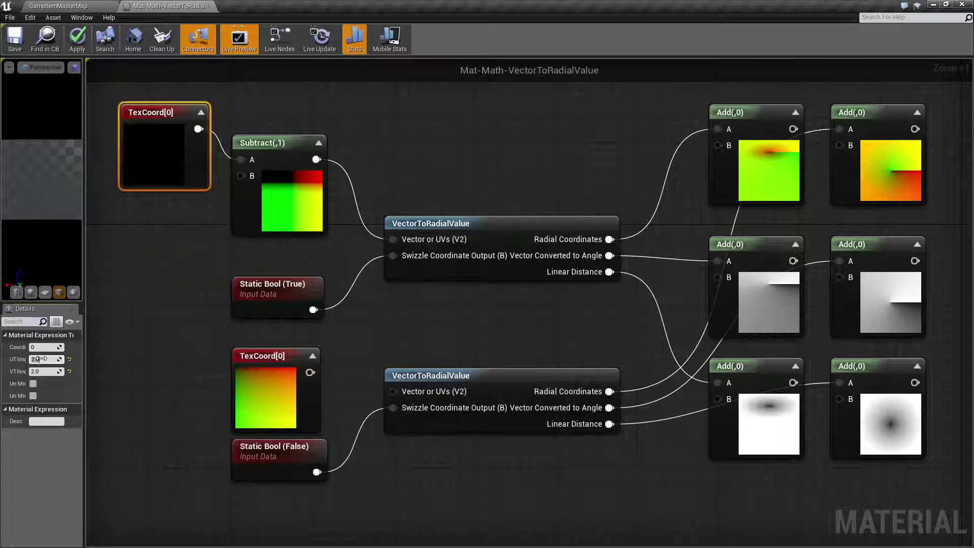
type("5")
key("Return")
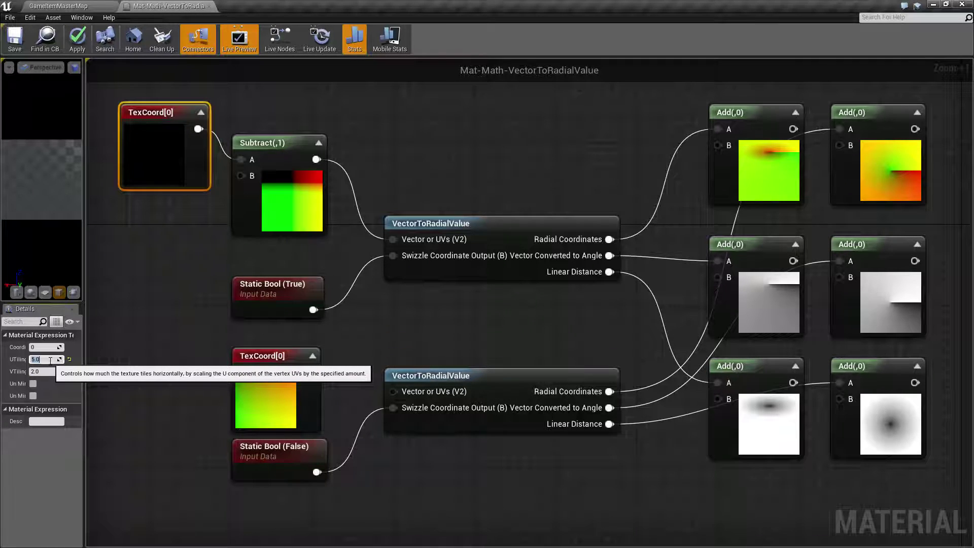
left_click(122, 349)
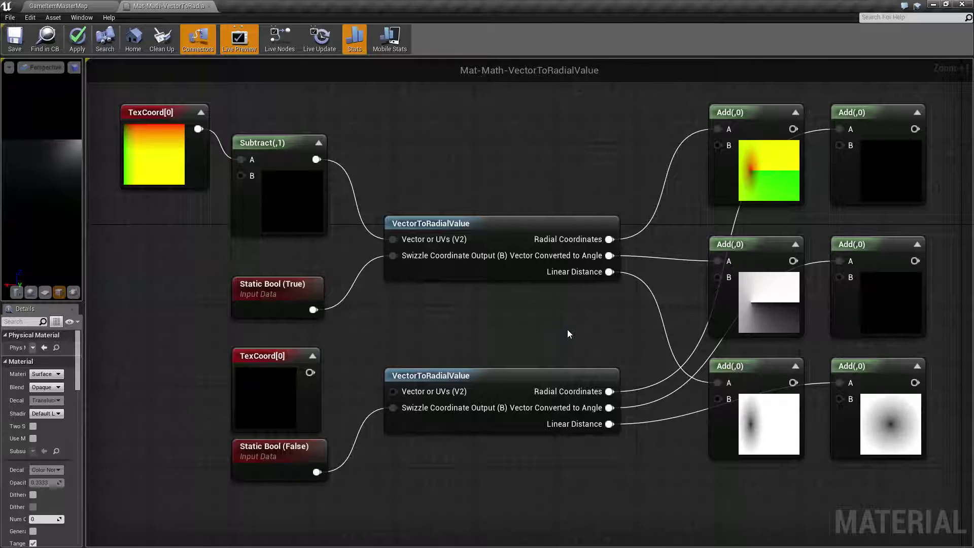
right_click_drag(567, 330, 550, 321)
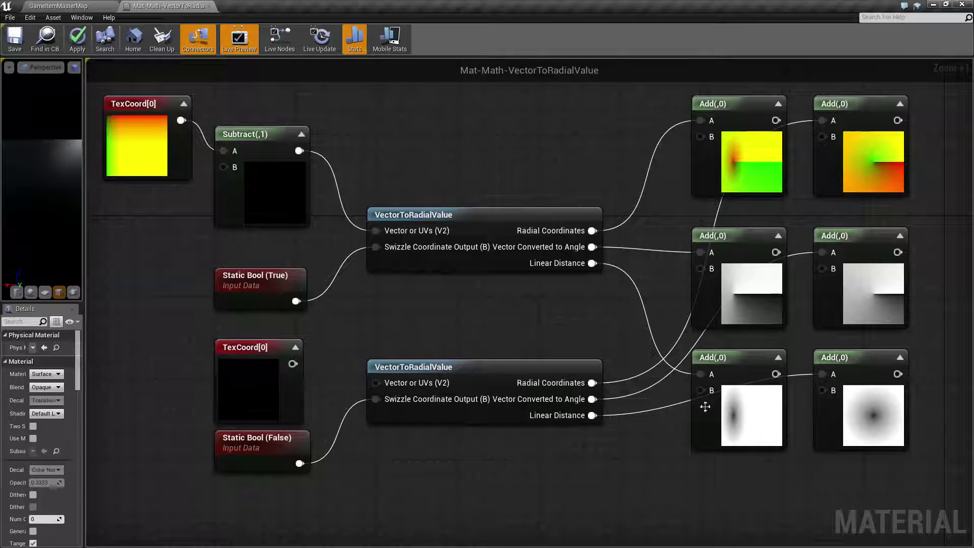
Return the upper TexCoord node's UTiling to 2 to match its VTiling.
left_click(180, 151)
left_click(47, 357)
type("2")
key("Return")
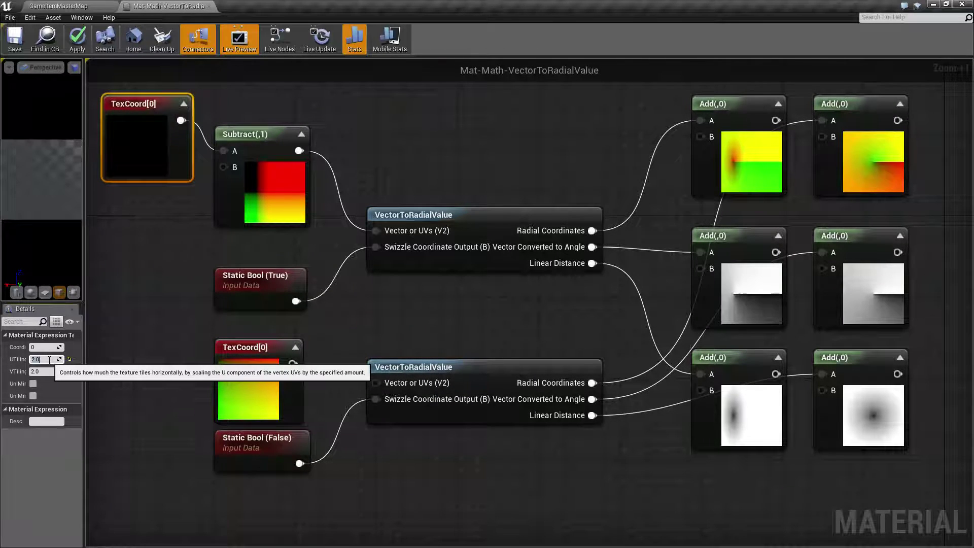
left_click(148, 292)
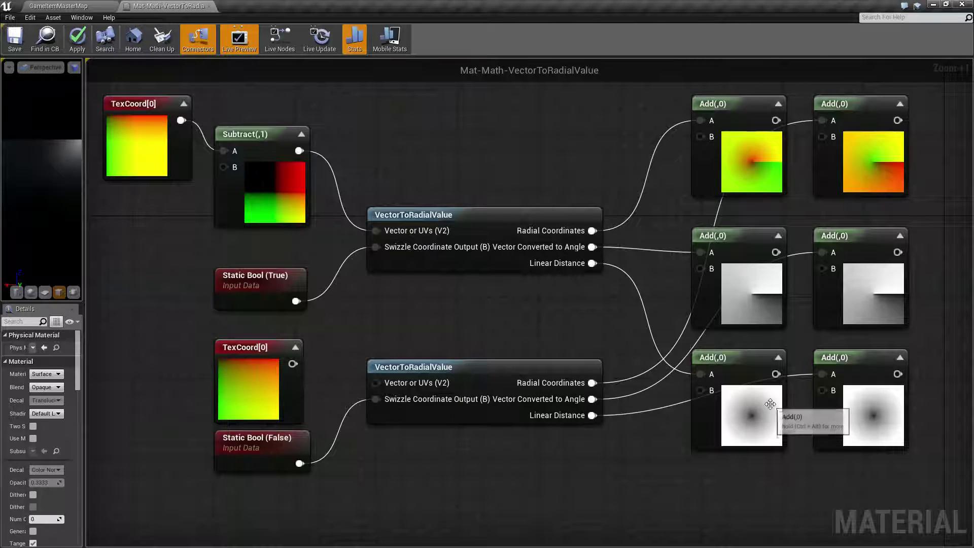
right_click_drag(446, 307, 482, 325)
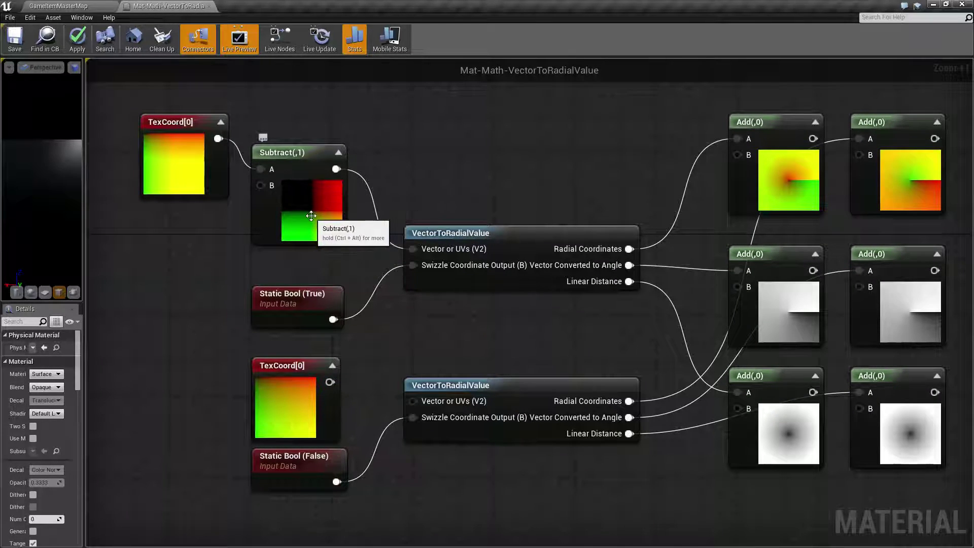
Check the upper TexCoord node's tiling and read the descriptions of the VectorToRadialValue node and its Vector or UVs input.
left_click(170, 149)
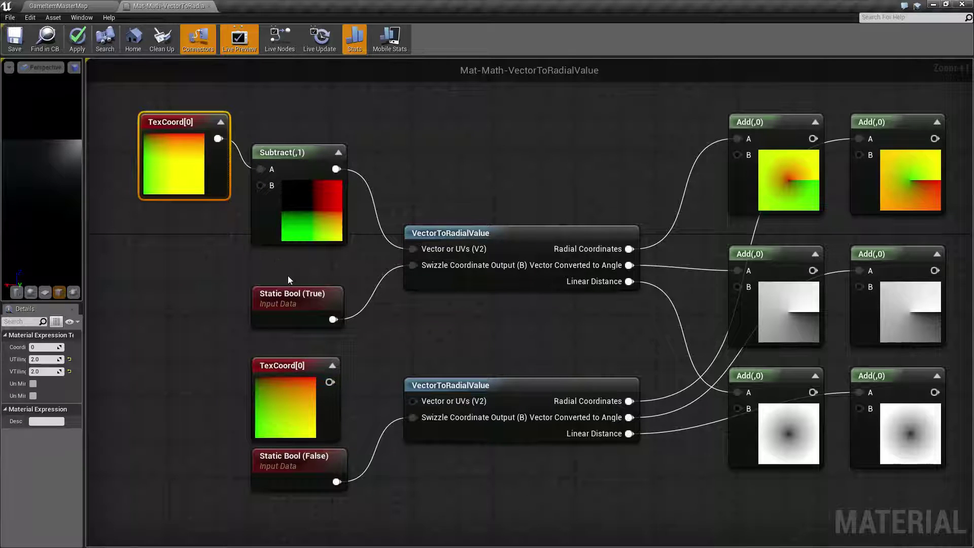
right_click_drag(529, 312, 446, 274)
right_click_drag(510, 302, 551, 338)
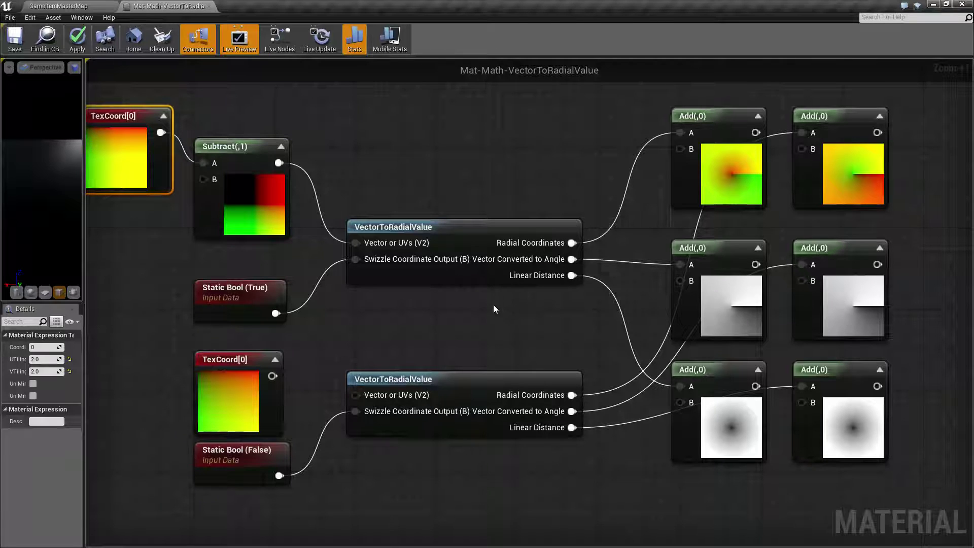
mouse_move(377, 227)
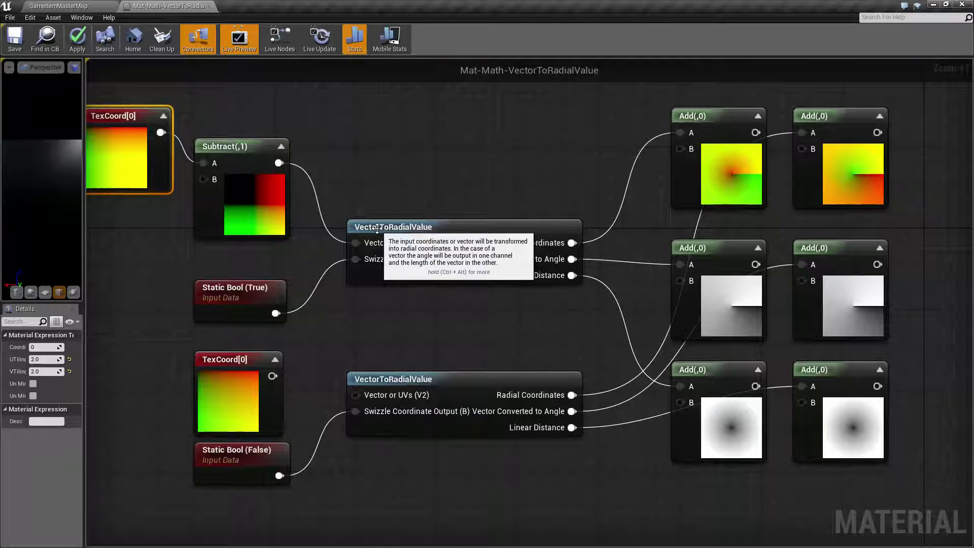
mouse_move(391, 247)
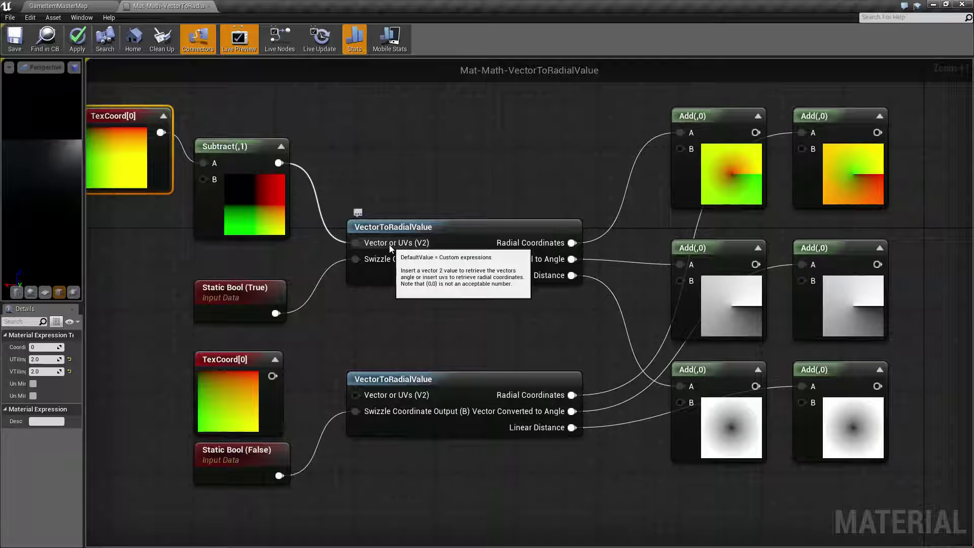
Review the Radial Coordinates, Vector Converted to Angle and Linear Distance previews for both VectorToRadialValue nodes.
right_click_drag(519, 205, 464, 199)
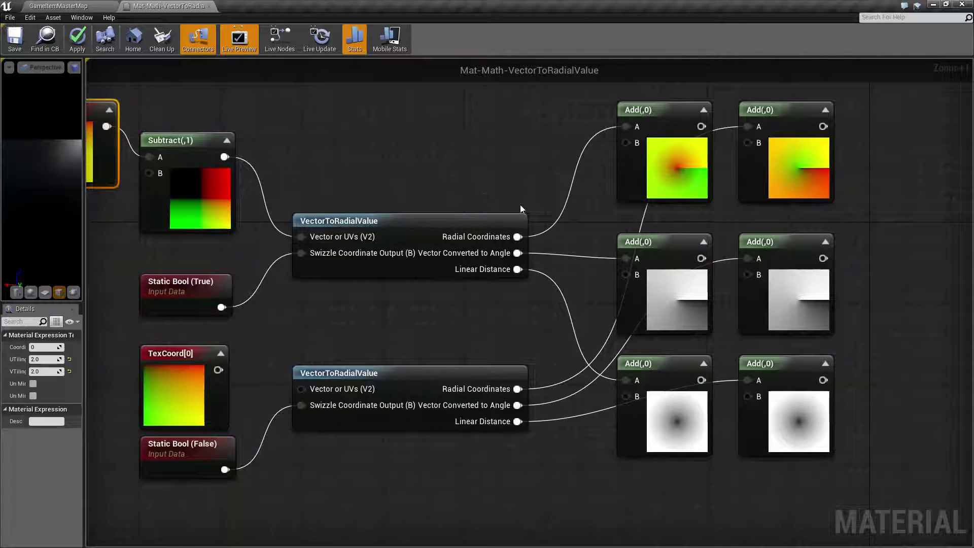
right_click_drag(543, 166, 536, 165)
mouse_move(568, 104)
left_mouse_down()
mouse_move(873, 206)
mouse_move(579, 114)
left_mouse_up()
left_click(868, 206)
left_click(579, 115)
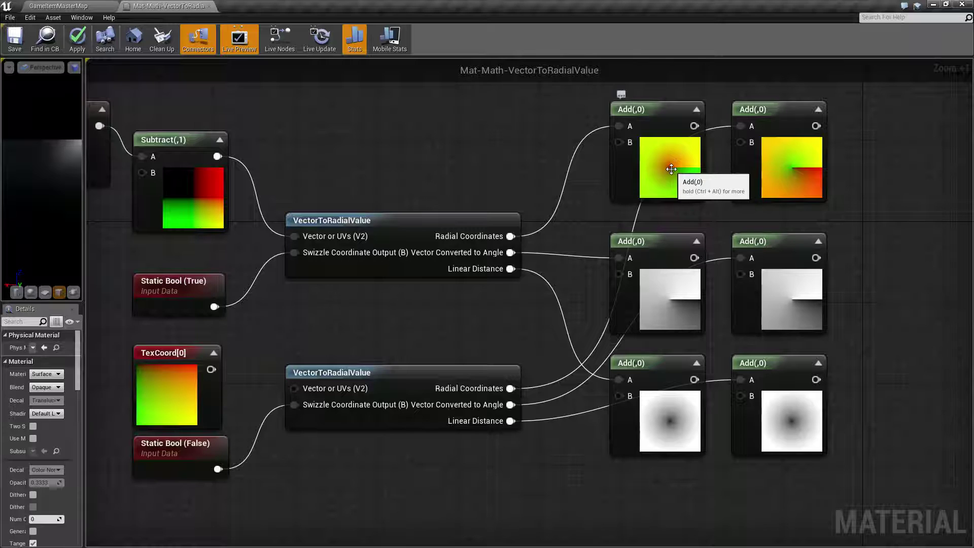
right_click_drag(598, 209, 600, 181)
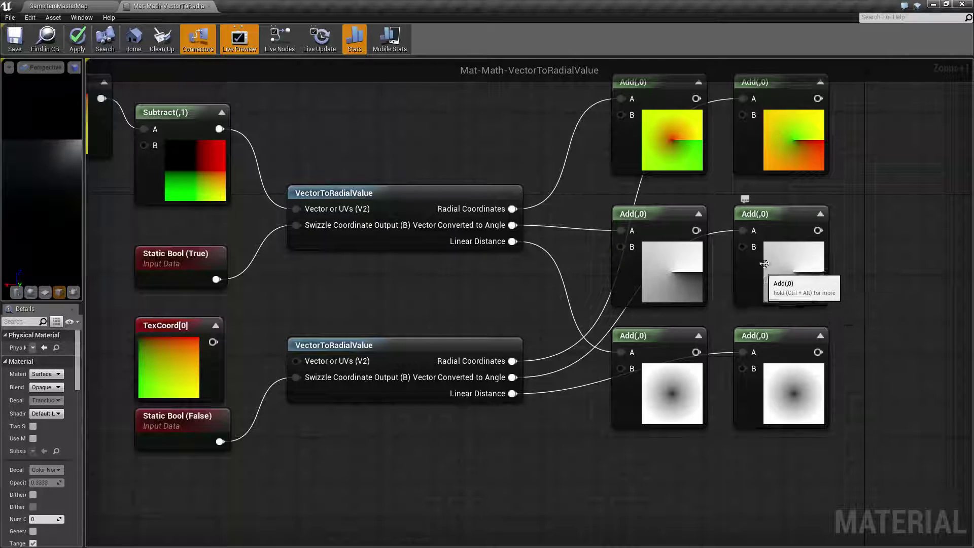
right_click_drag(567, 322, 576, 286)
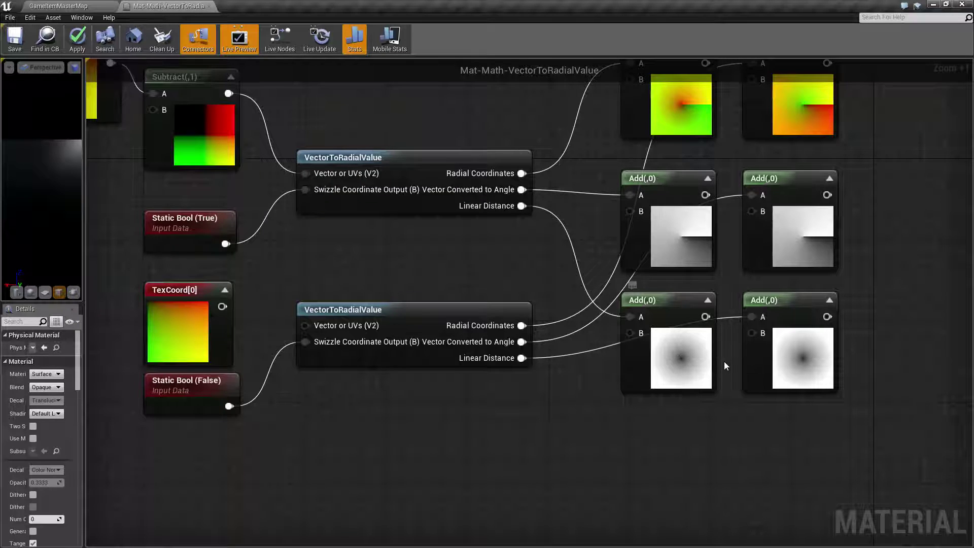
right_click_drag(555, 264, 595, 337)
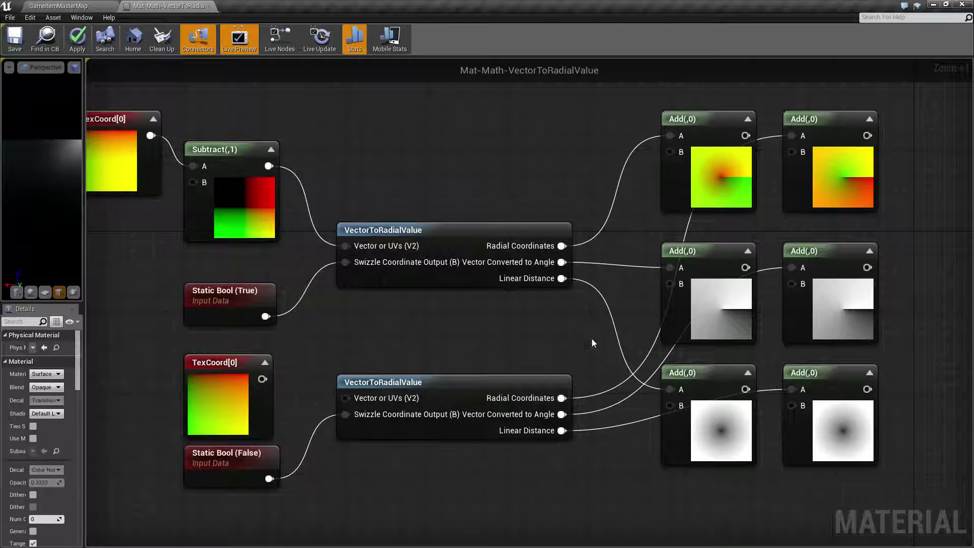
right_click_drag(519, 353, 548, 348)
left_click_drag(628, 134, 959, 472)
left_click(615, 343)
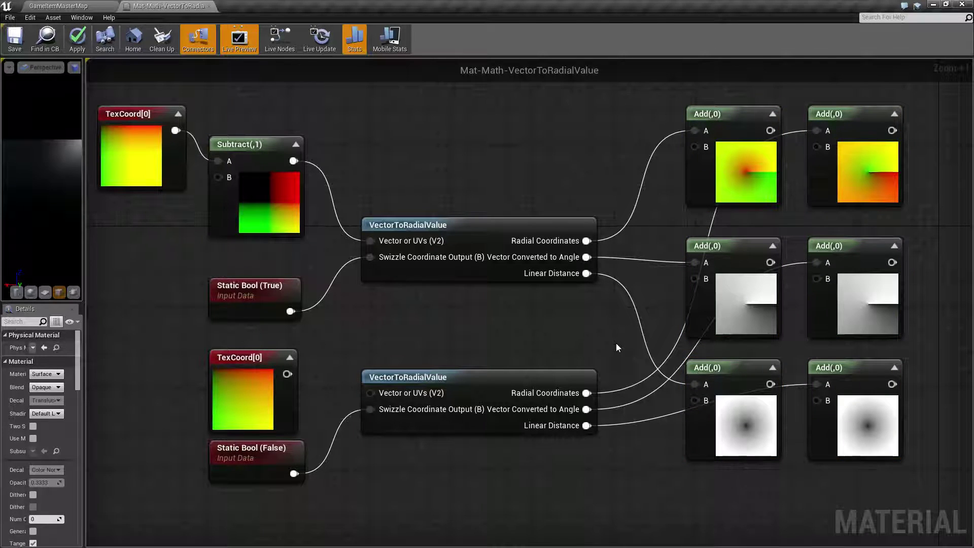
right_click_drag(616, 343, 557, 346)
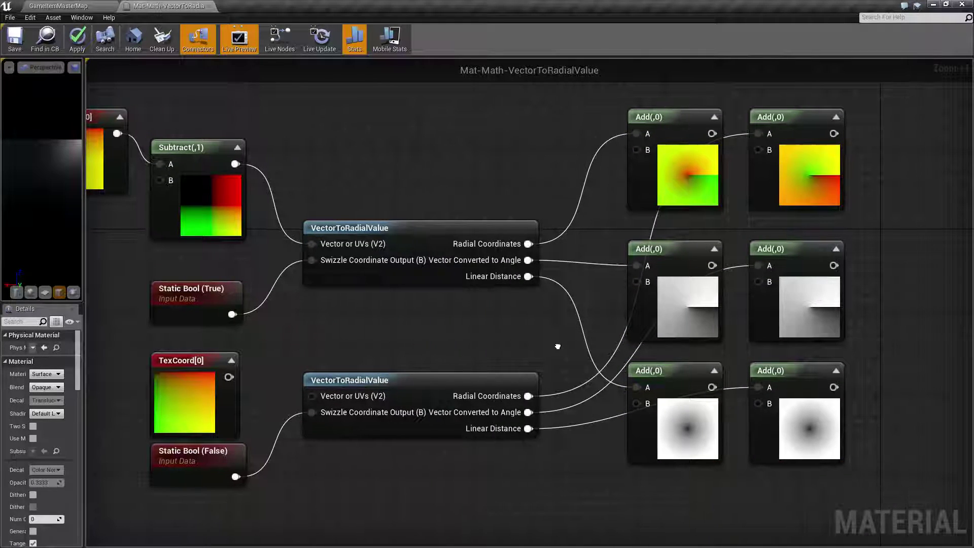